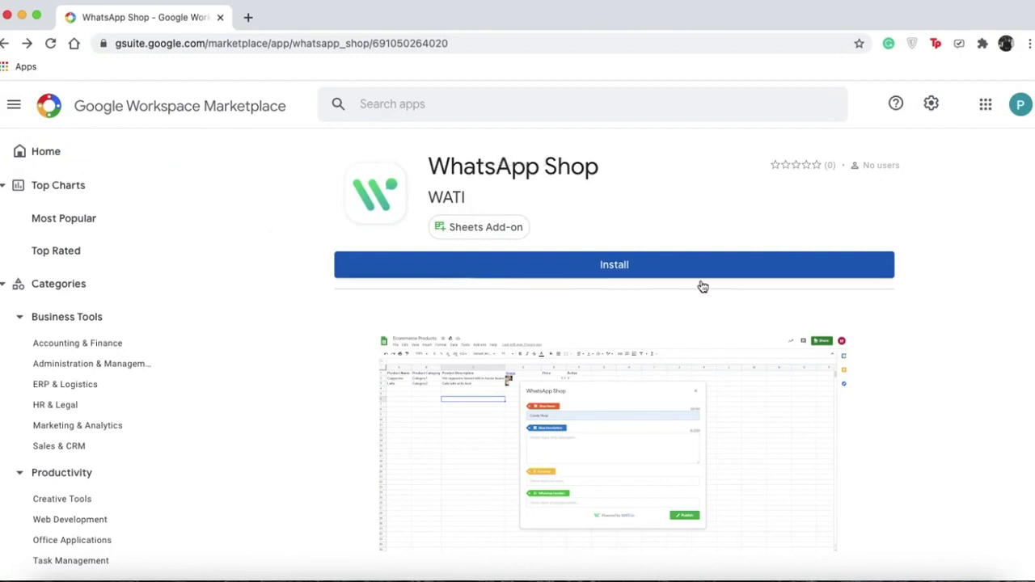
Install the WhatsApp Shop add-on by WATI and grant its requested permissions.
{"action": "left_click", "coordinate": [666, 267]}
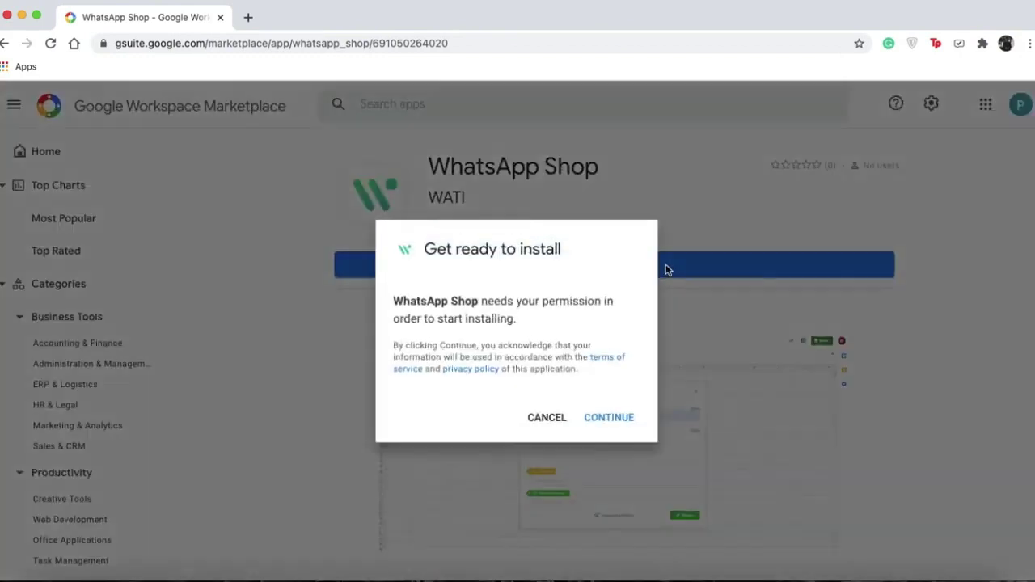
{"action": "left_click", "coordinate": [618, 418]}
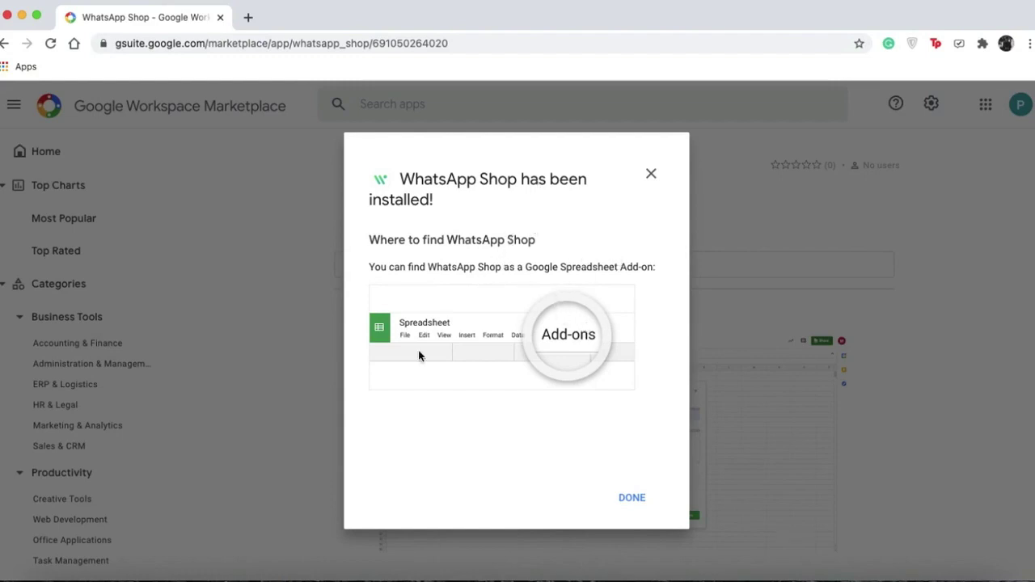
Dismiss the install confirmation and create a blank spreadsheet.
{"action": "left_click", "coordinate": [635, 507]}
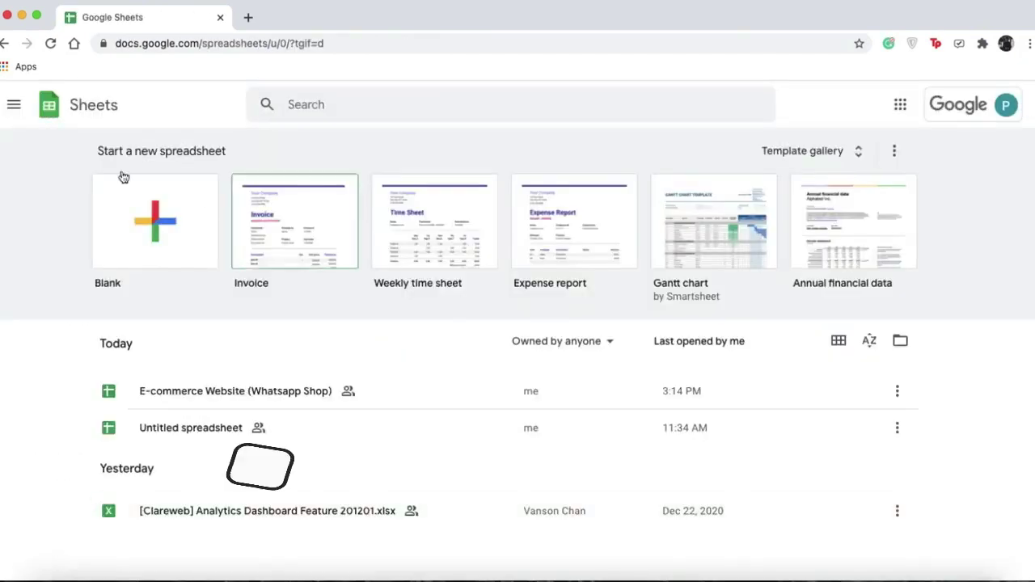
{"action": "left_click", "coordinate": [156, 209]}
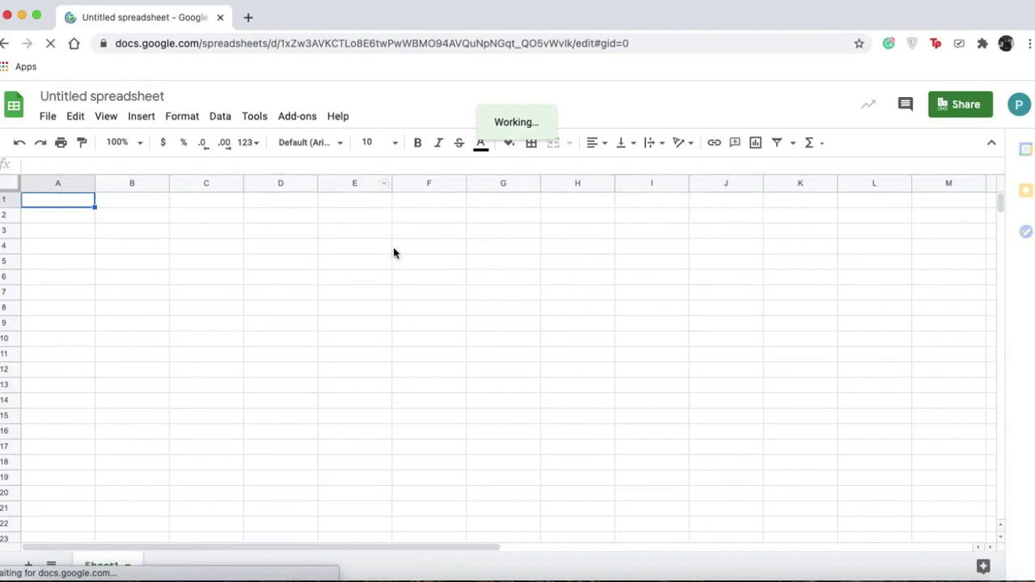
Launch WhatsApp Shop > Create from the Add-ons menu on the empty sheet.
{"action": "left_click", "coordinate": [291, 120]}
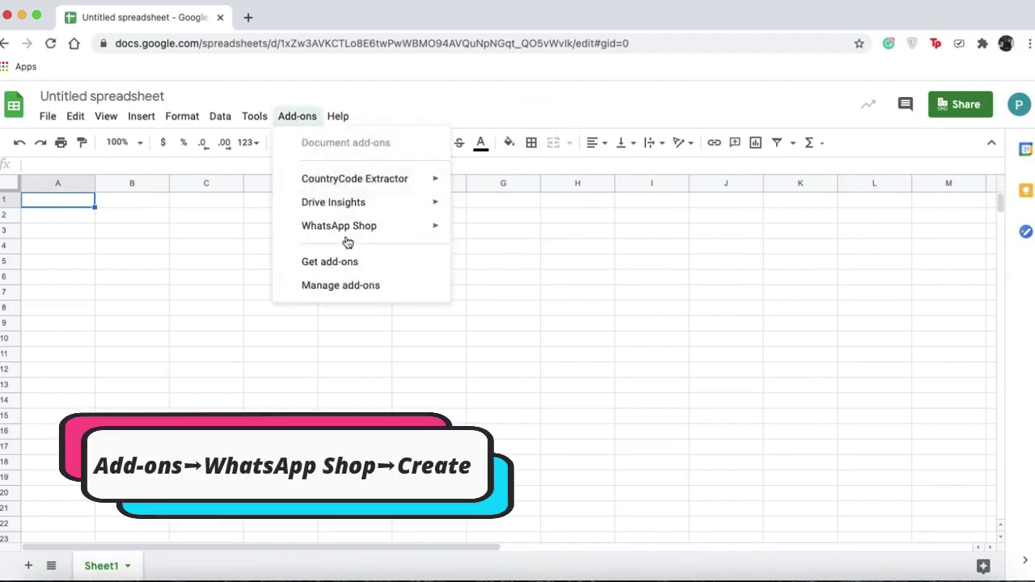
{"action": "mouse_move", "coordinate": [349, 231]}
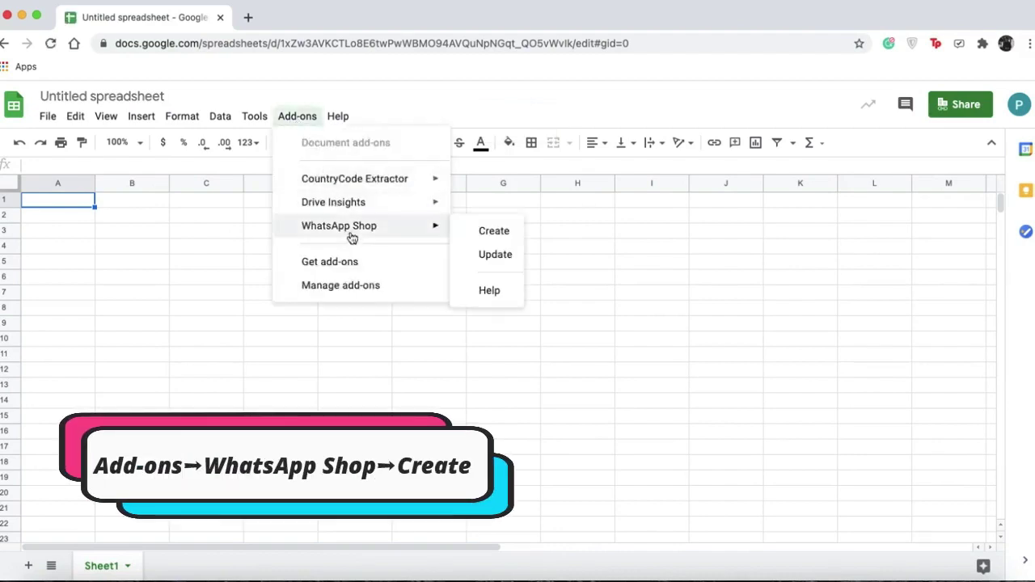
{"action": "left_click", "coordinate": [494, 235]}
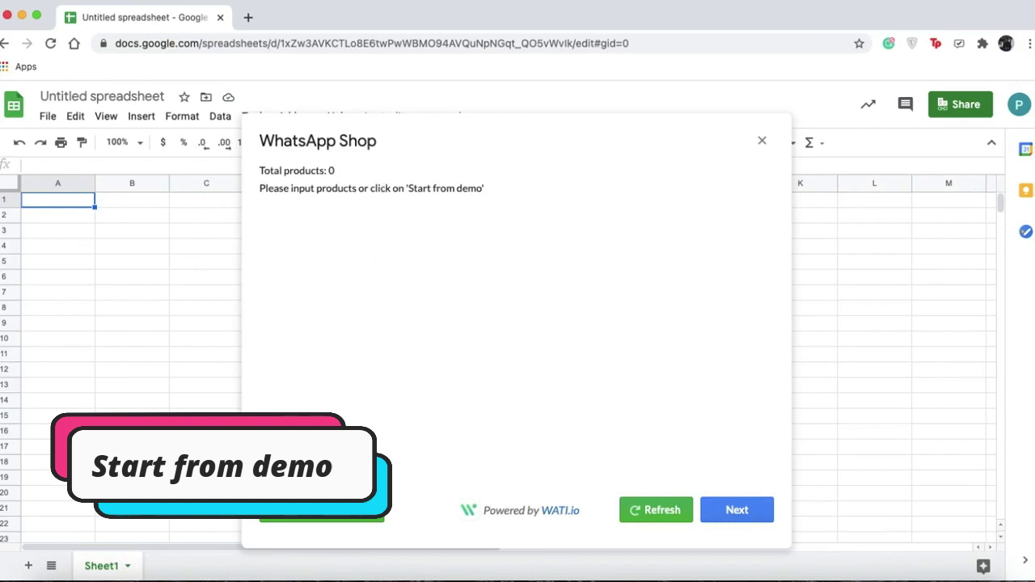
Choose Start from demo and agree to overwrite the sheet with demo products.
{"action": "left_click", "coordinate": [308, 508]}
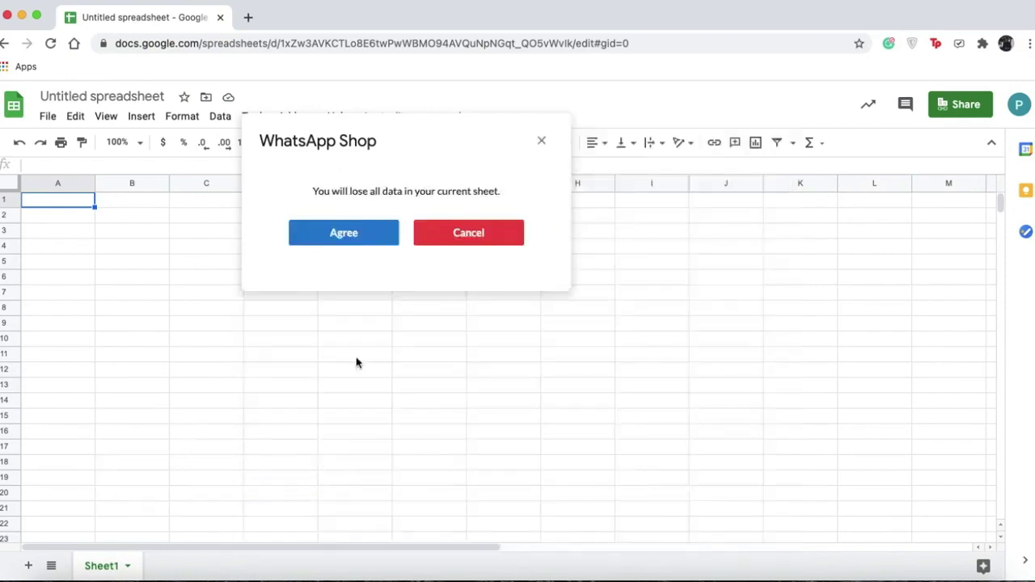
{"action": "left_click", "coordinate": [319, 234]}
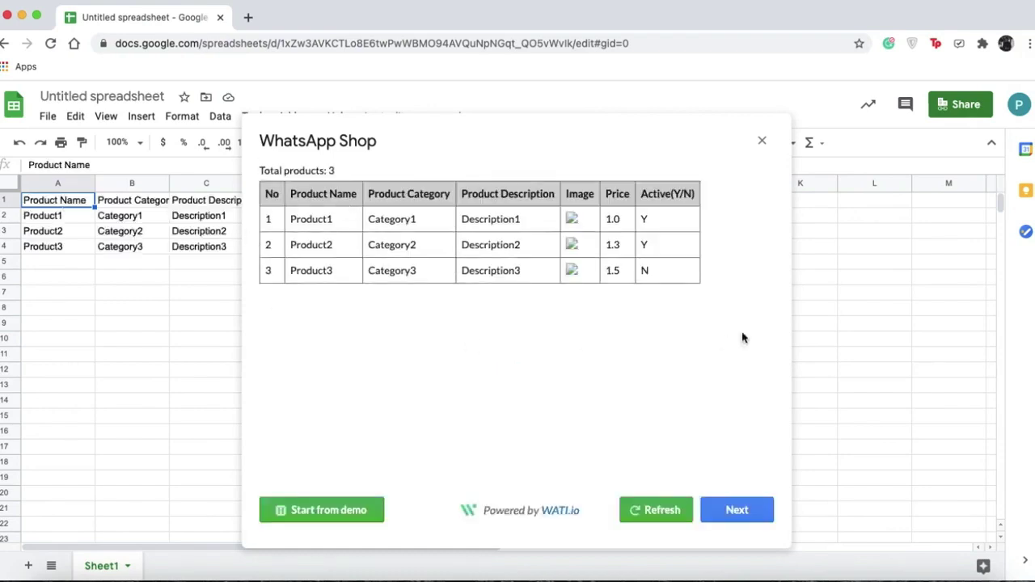
Close the shop preview and review the demo product names, categories and descriptions.
{"action": "left_click", "coordinate": [762, 141]}
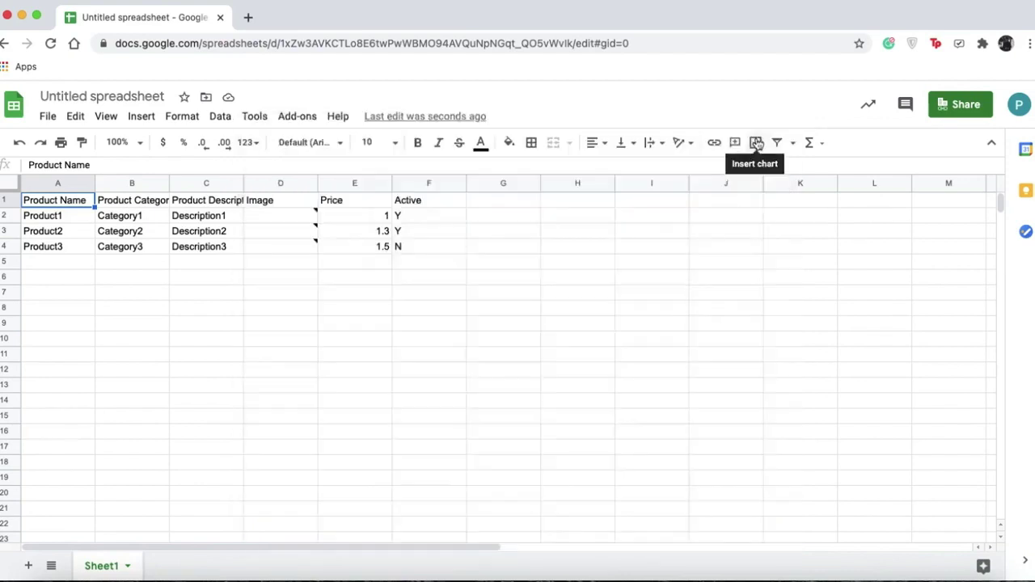
{"action": "left_click", "coordinate": [61, 218]}
{"action": "left_click", "coordinate": [72, 236]}
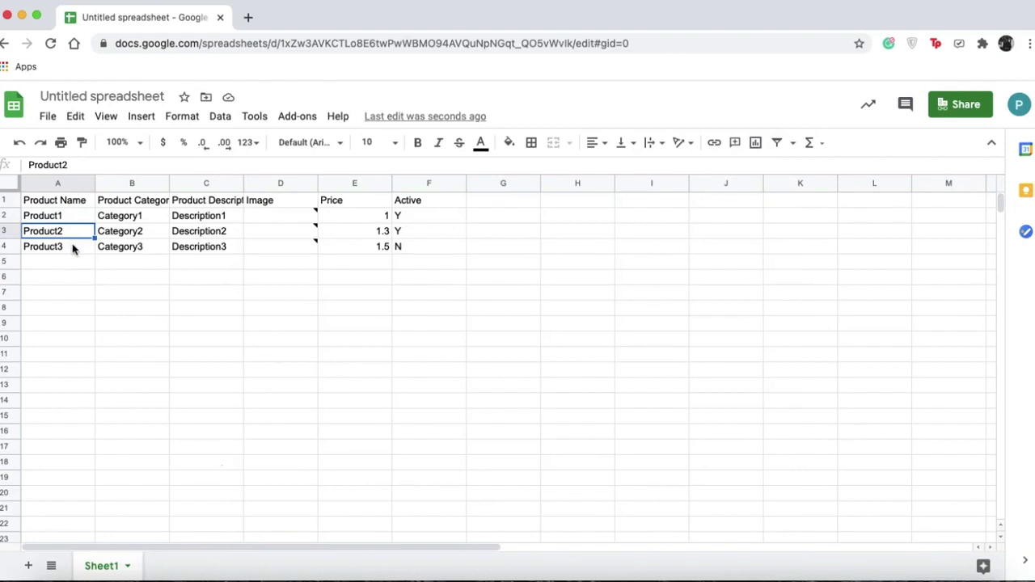
{"action": "left_click", "coordinate": [72, 245]}
{"action": "left_click", "coordinate": [123, 220]}
{"action": "left_click", "coordinate": [123, 233]}
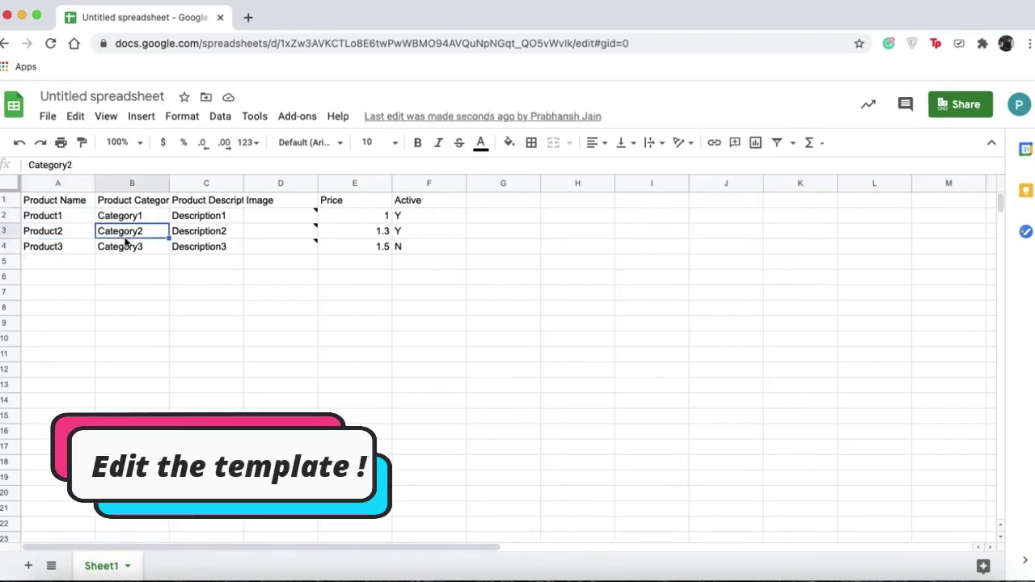
{"action": "left_click", "coordinate": [126, 247]}
{"action": "left_click", "coordinate": [183, 217]}
{"action": "left_click", "coordinate": [182, 232]}
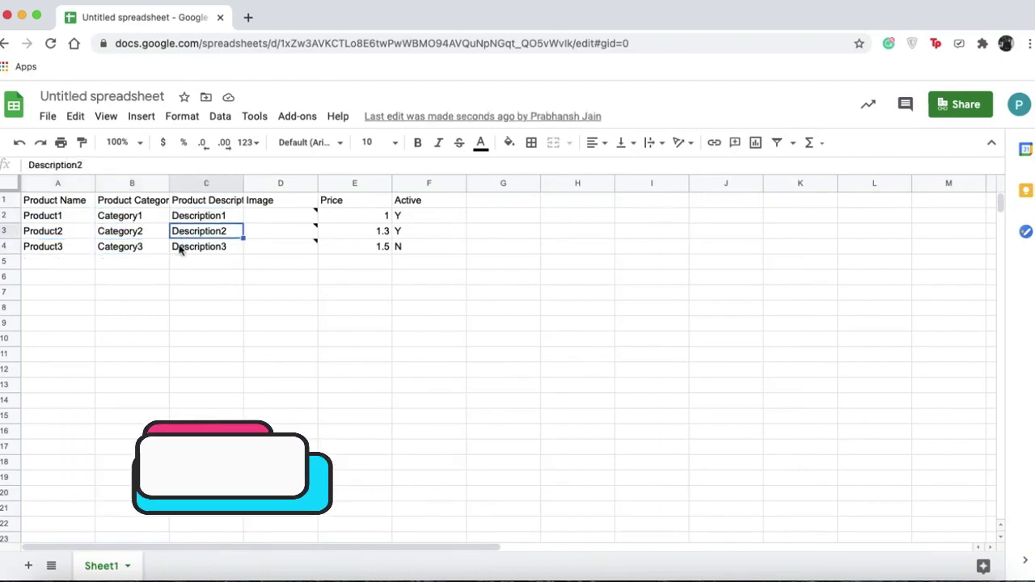
{"action": "left_click", "coordinate": [183, 246]}
Inspect the Product1 image cell, its price and the three Active Y flags.
{"action": "left_click", "coordinate": [279, 213]}
{"action": "left_click", "coordinate": [426, 293]}
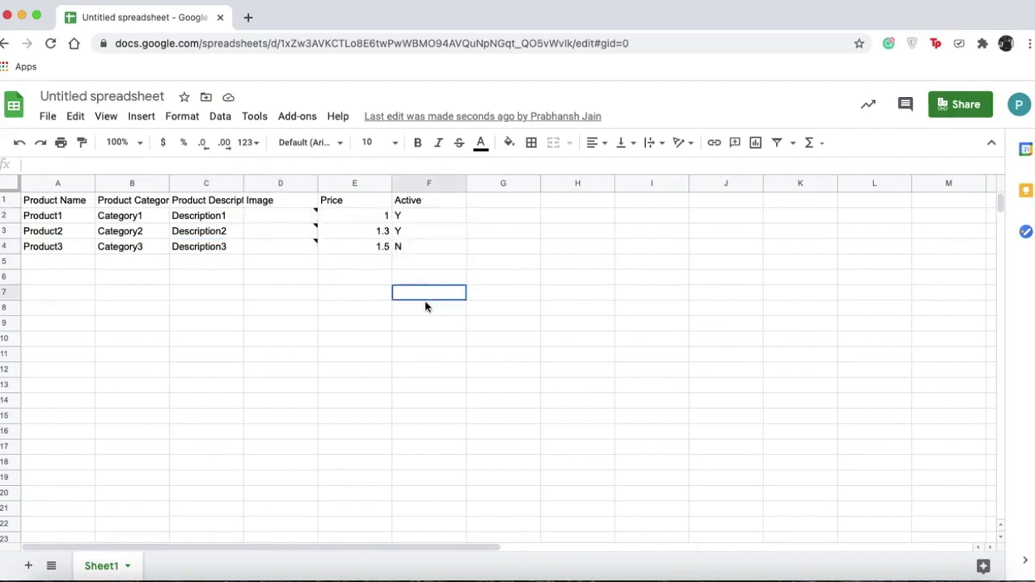
{"action": "left_click", "coordinate": [358, 217]}
{"action": "left_click_drag", "start_coordinate": [408, 215], "coordinate": [407, 252]}
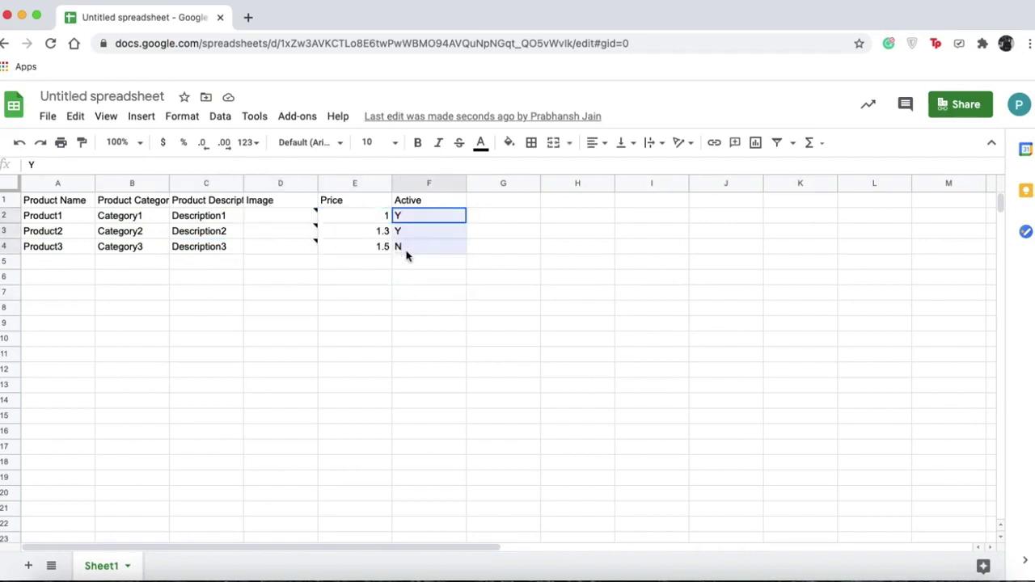
{"action": "left_click", "coordinate": [410, 261]}
{"action": "left_click", "coordinate": [414, 249]}
{"action": "left_click", "coordinate": [426, 221]}
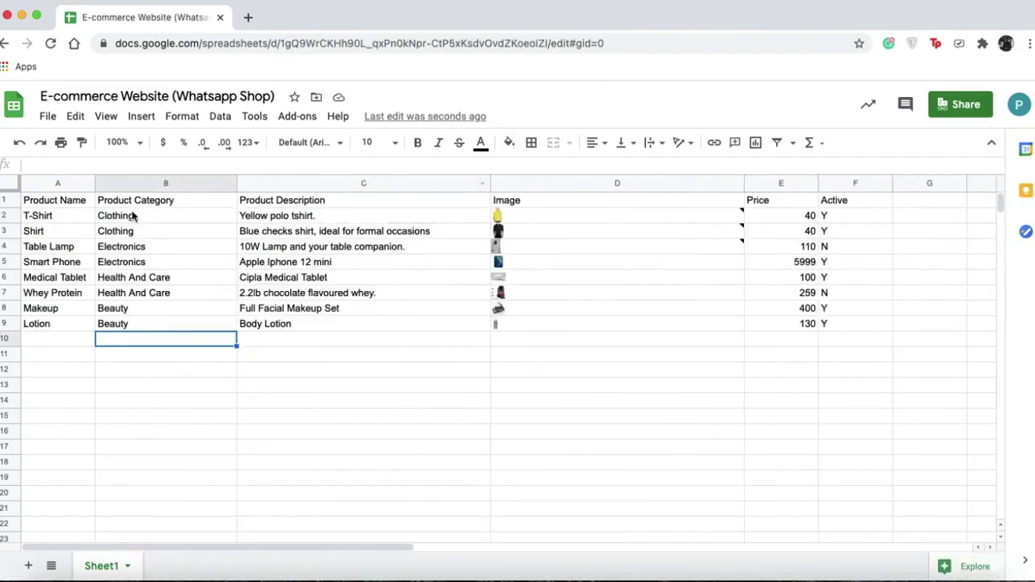
{"action": "left_click", "coordinate": [68, 221]}
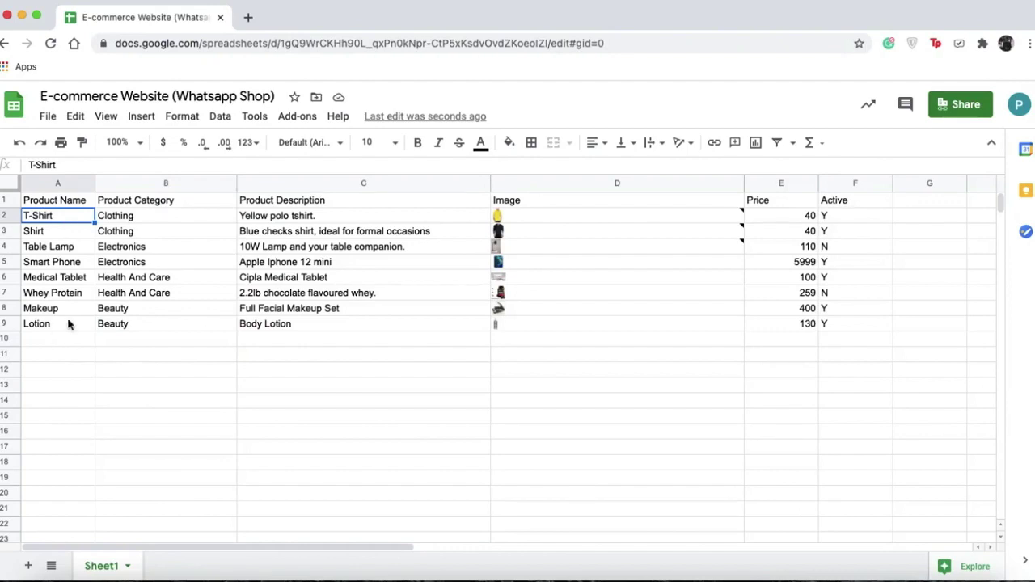
{"action": "left_click", "coordinate": [156, 221]}
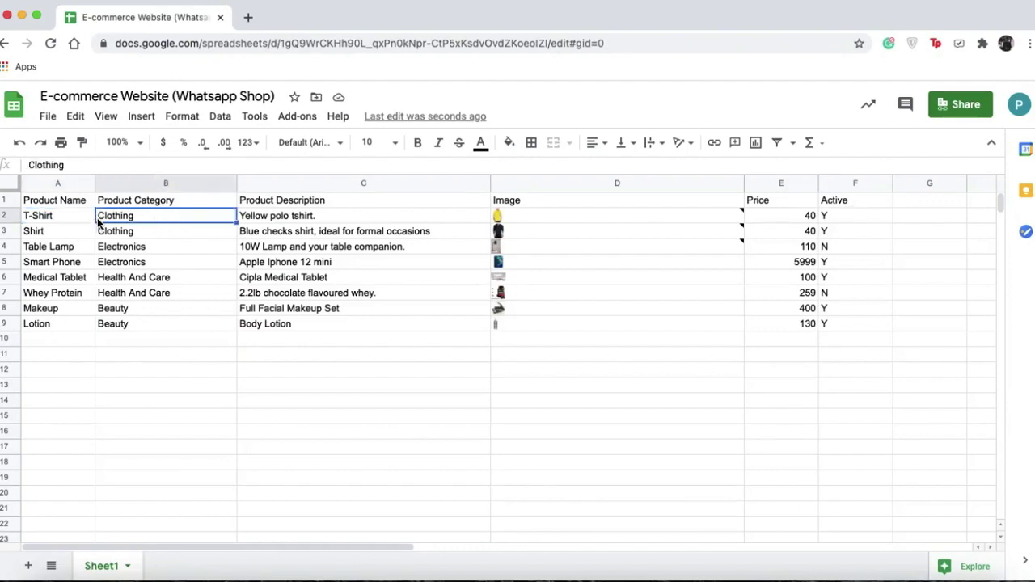
{"action": "left_click", "coordinate": [168, 232]}
{"action": "left_click", "coordinate": [163, 252]}
{"action": "left_click", "coordinate": [160, 267]}
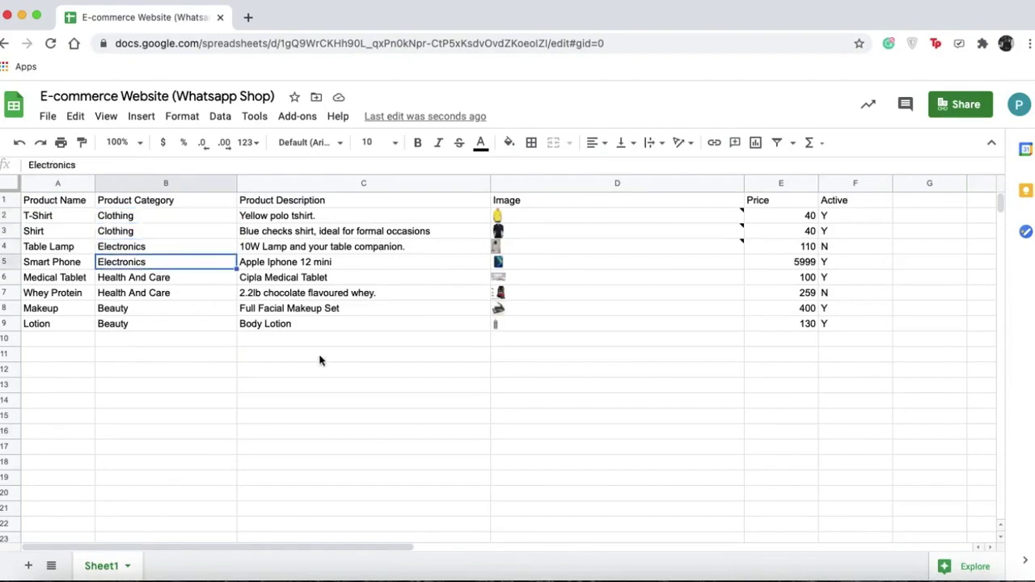
{"action": "left_click", "coordinate": [322, 353]}
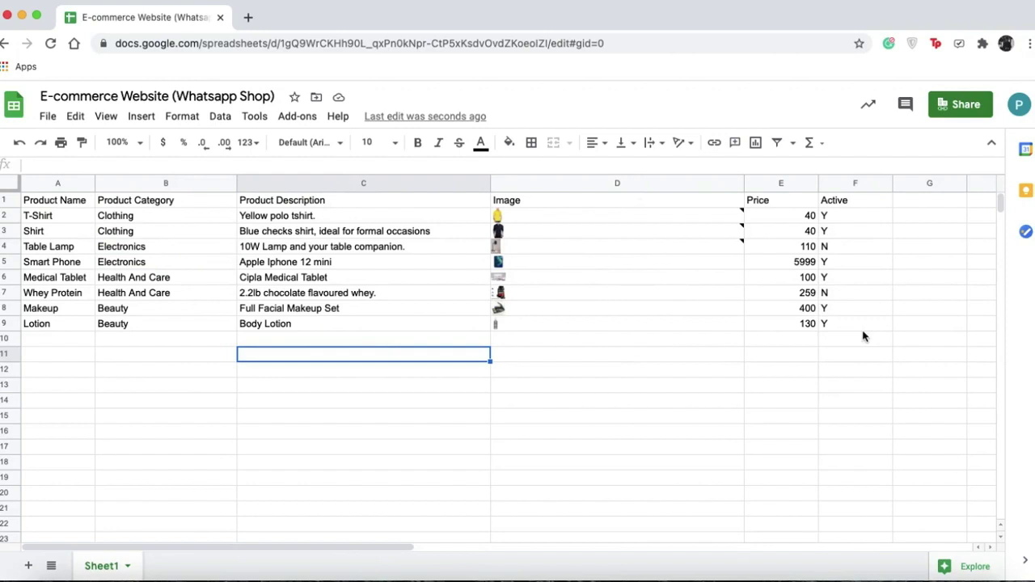
{"action": "left_click", "coordinate": [842, 216]}
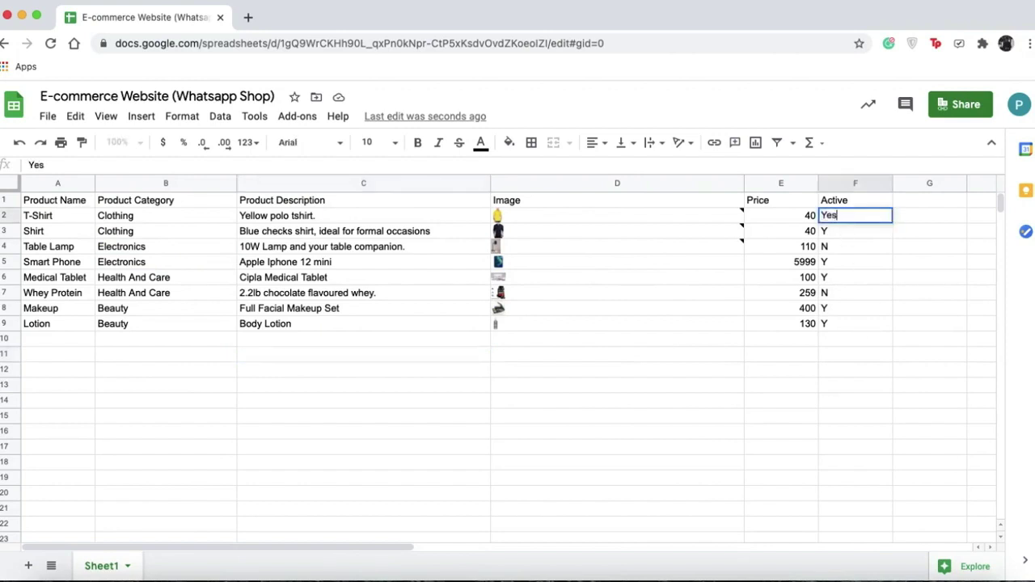
{"action": "key", "text": "BackSpace"}
{"action": "key", "text": "BackSpace"}
{"action": "left_click", "coordinate": [693, 349]}
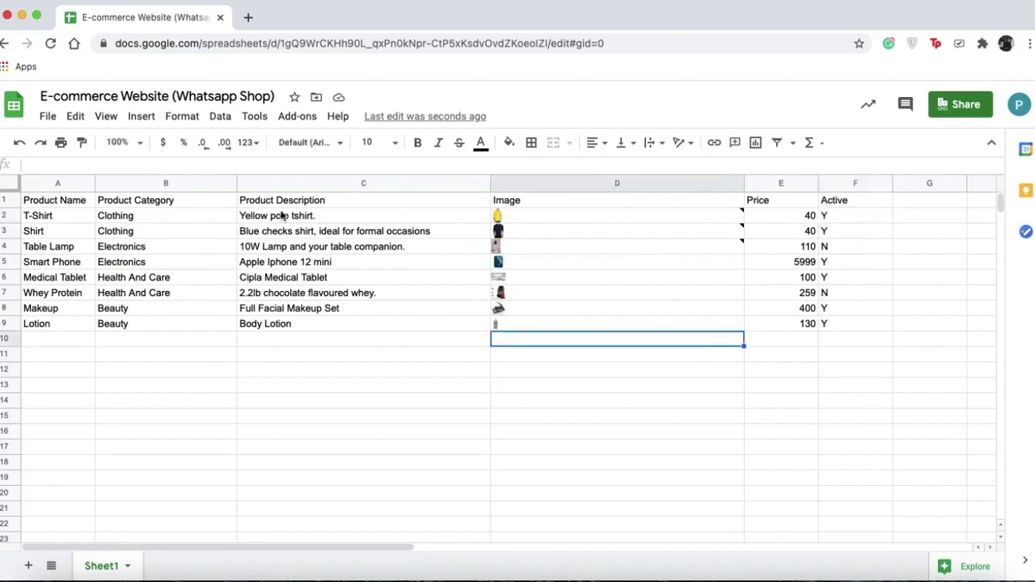
Run WhatsApp Shop > Create and scroll through the eight loaded products.
{"action": "left_click", "coordinate": [301, 119]}
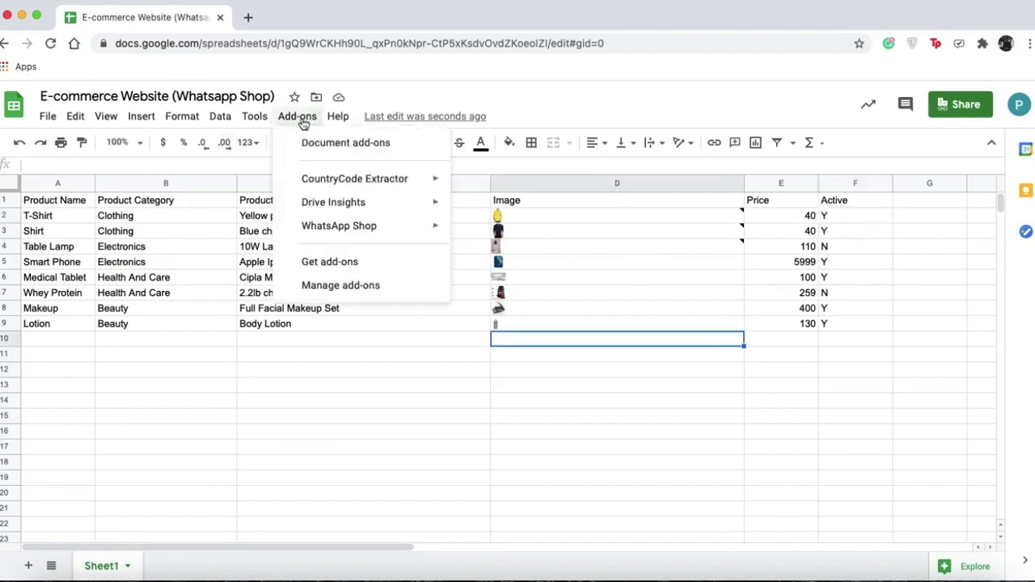
{"action": "mouse_move", "coordinate": [363, 227]}
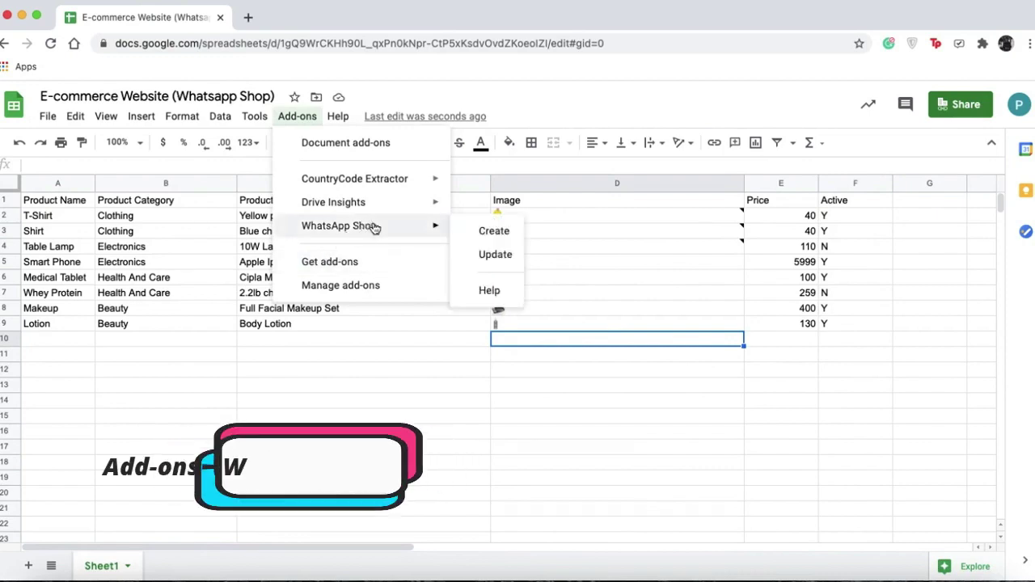
{"action": "left_click", "coordinate": [494, 232]}
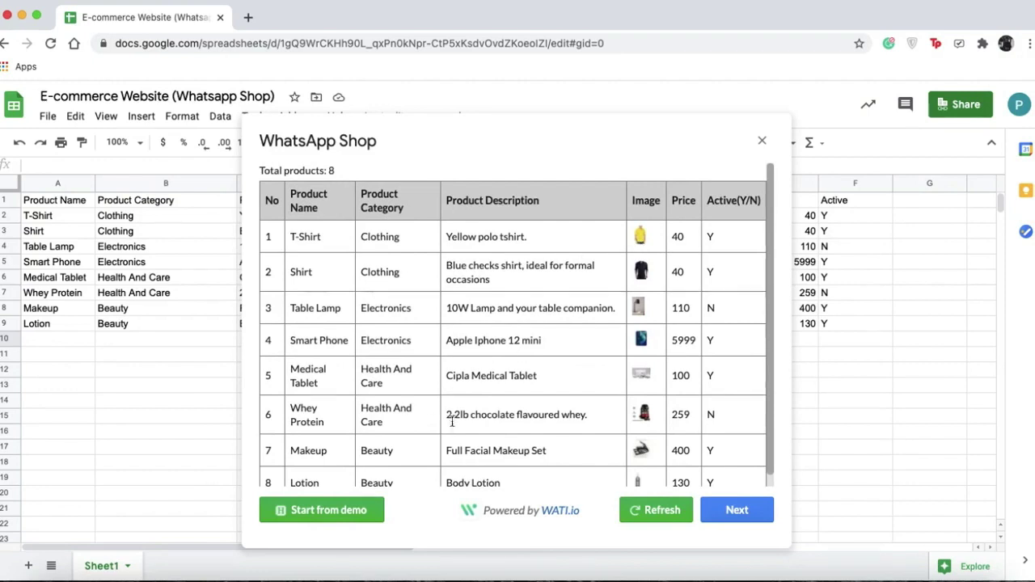
{"action": "scroll", "coordinate": [453, 421], "scroll_direction": "down", "scroll_amount": 1}
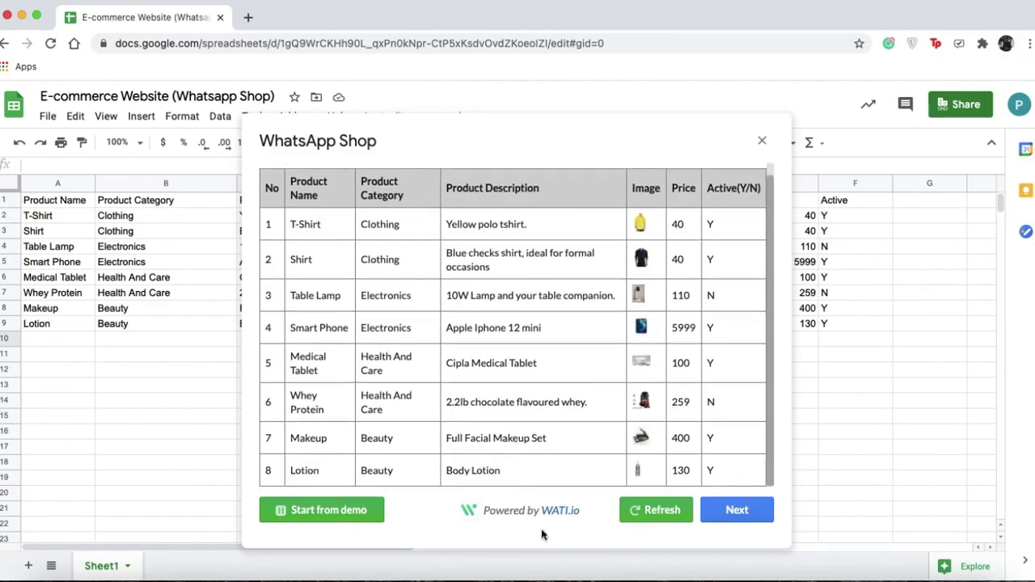
{"action": "scroll", "coordinate": [547, 297], "scroll_direction": "up", "scroll_amount": 1}
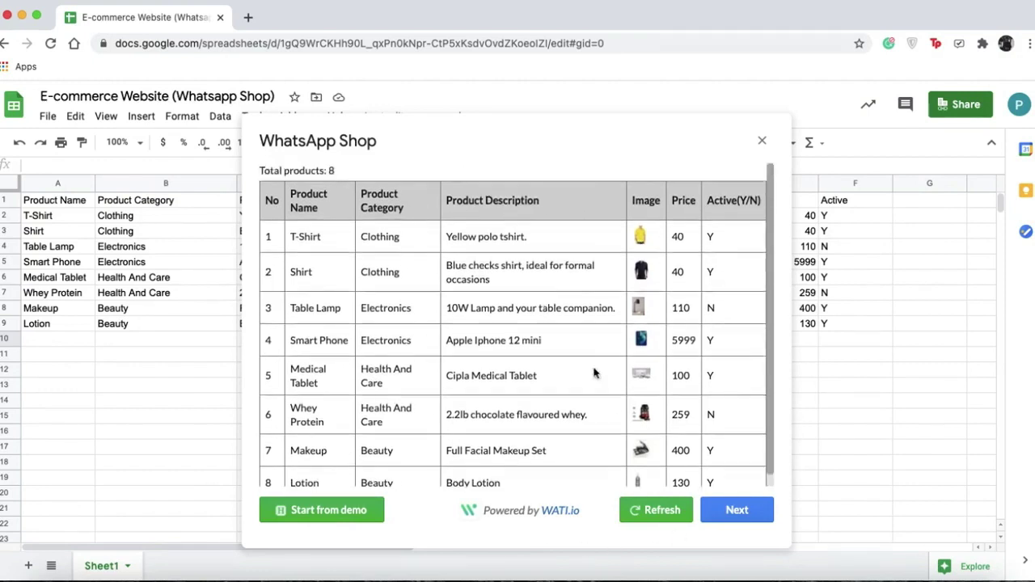
Advance to shop details and enter shop name 'WATI Shop' and description 'TEST'.
{"action": "left_click", "coordinate": [725, 510]}
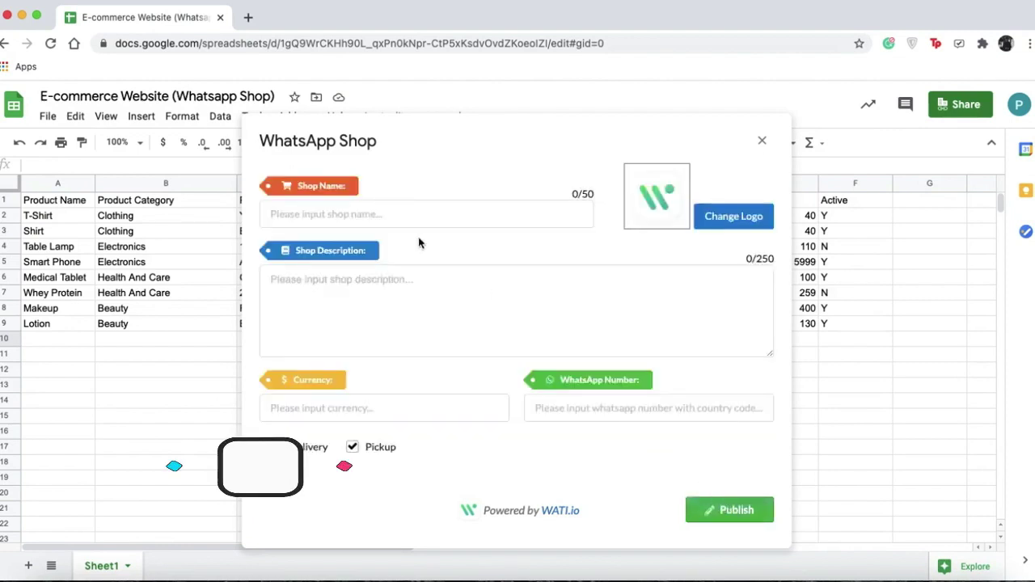
{"action": "left_click", "coordinate": [413, 215]}
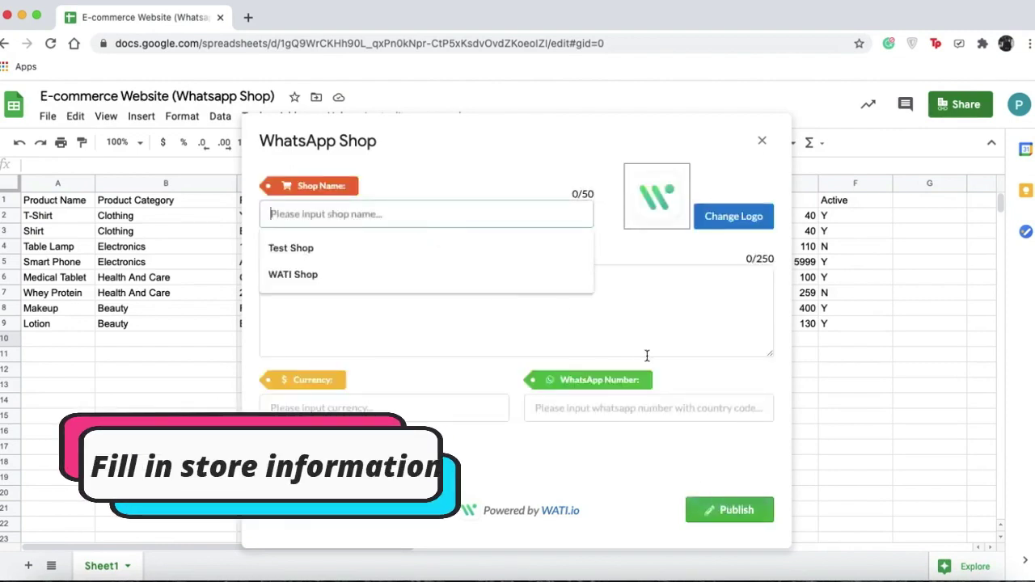
{"action": "type", "text": "WAT"}
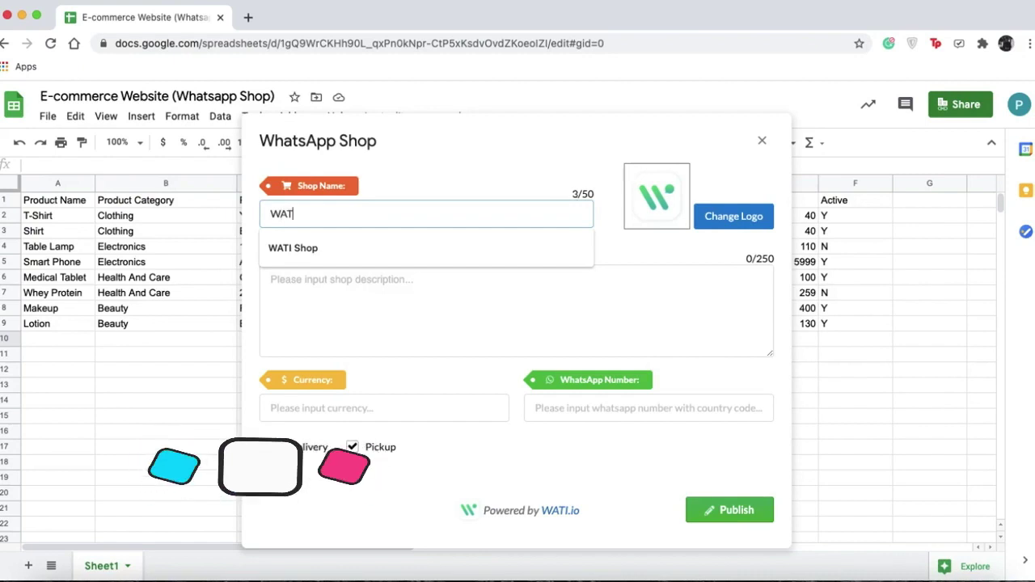
{"action": "type", "text": "I Shop"}
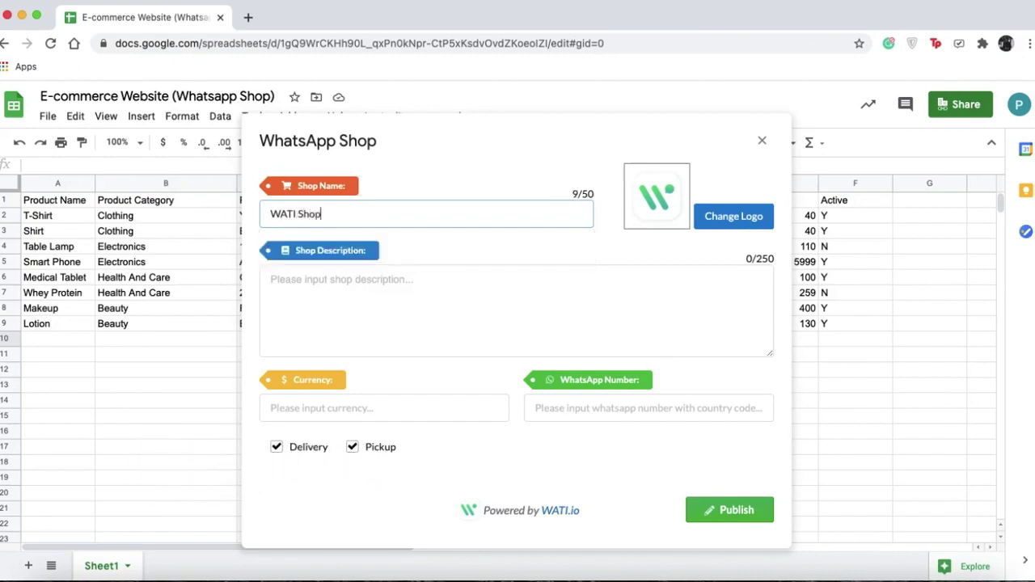
{"action": "left_click", "coordinate": [619, 273]}
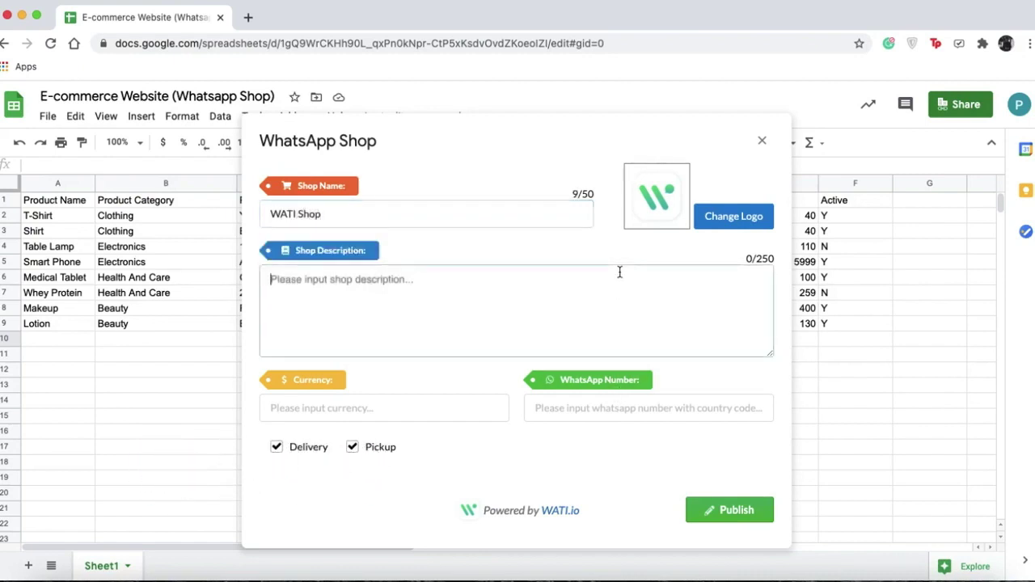
{"action": "type", "text": "TEST"}
{"action": "left_click", "coordinate": [481, 429]}
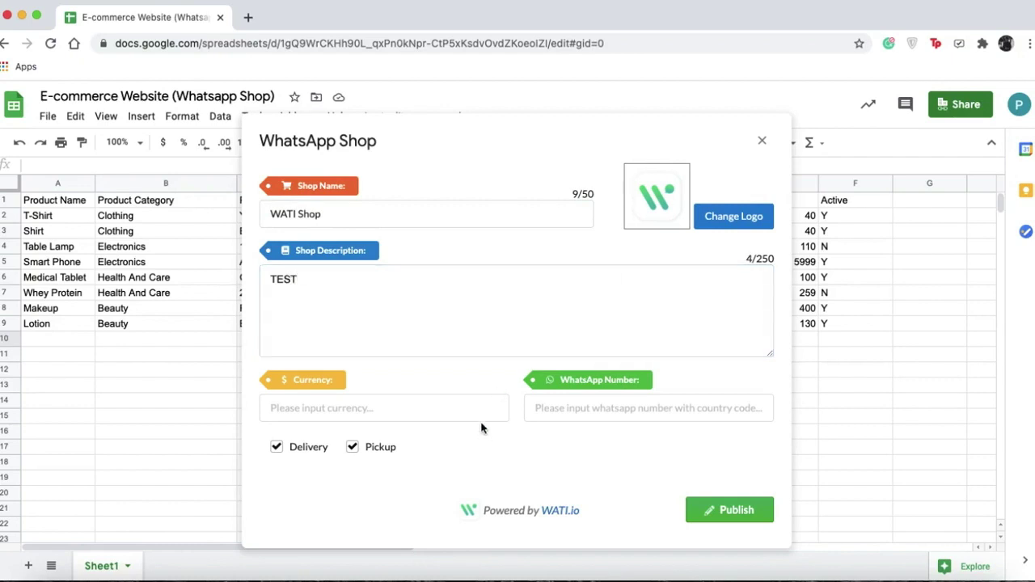
Set the currency to HKD and autofill the store's saved WhatsApp number.
{"action": "left_click", "coordinate": [486, 418]}
{"action": "type", "text": "HKD"}
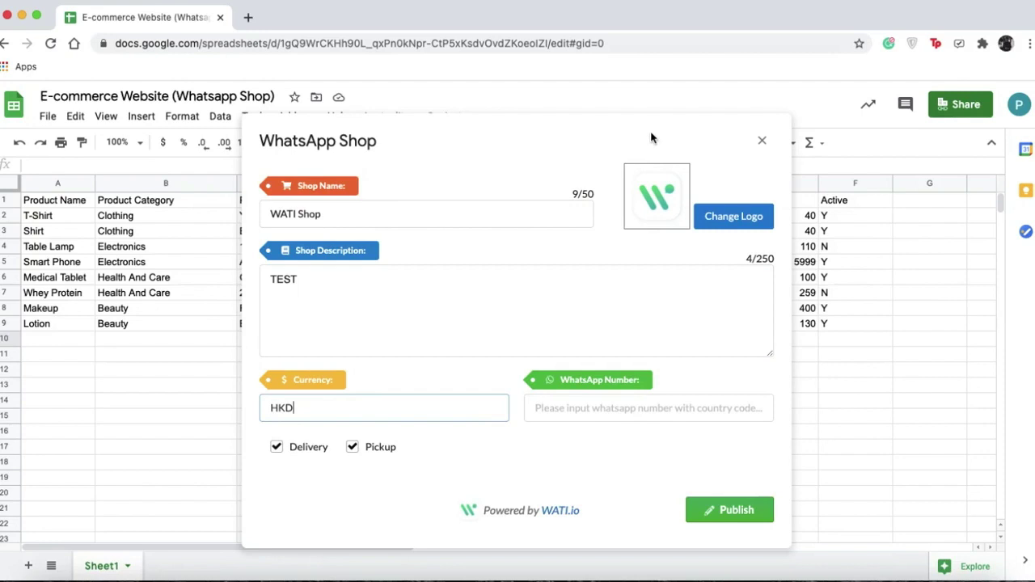
{"action": "left_click_drag", "start_coordinate": [651, 138], "coordinate": [484, 125]}
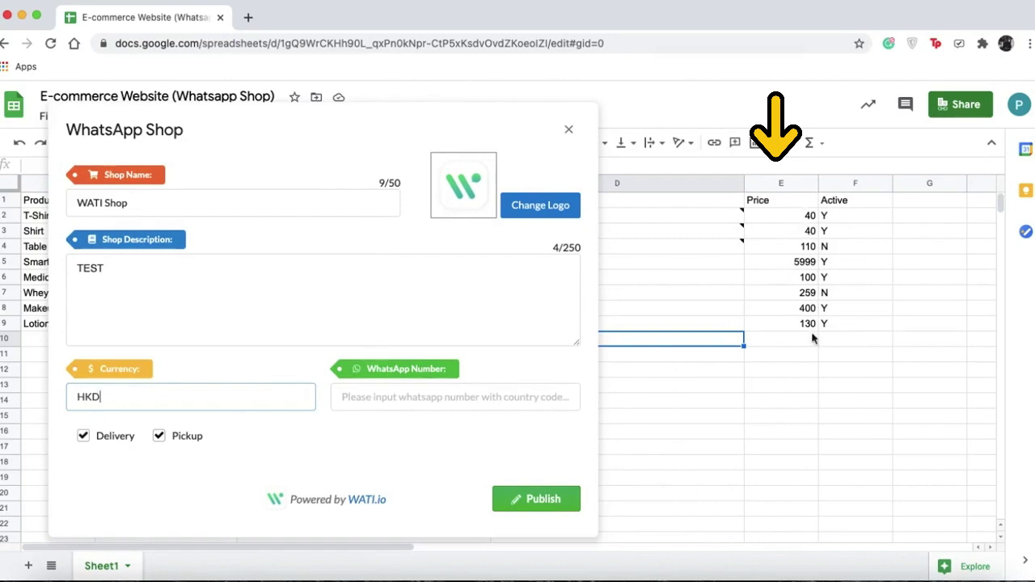
{"action": "left_click", "coordinate": [393, 396]}
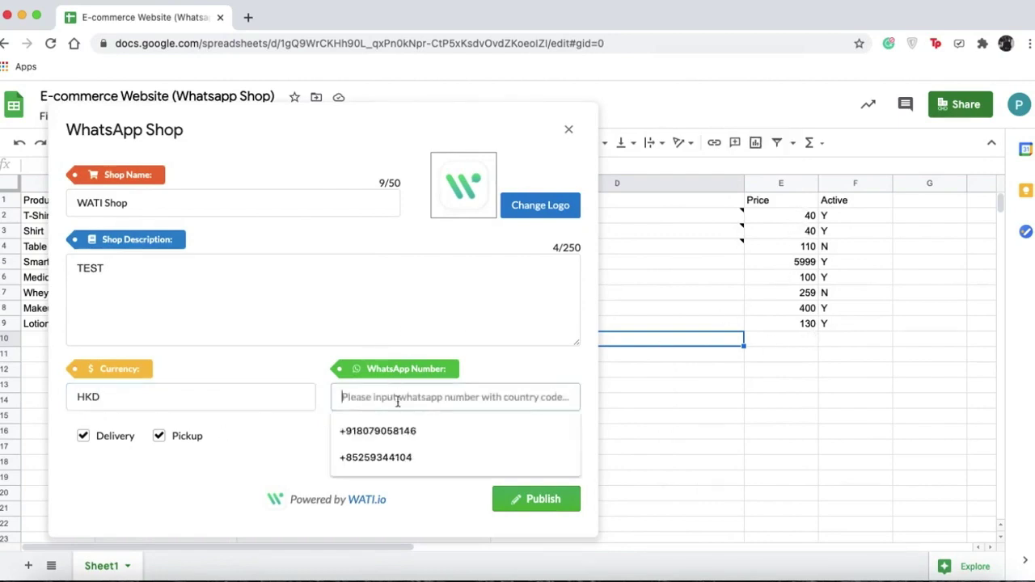
{"action": "left_click", "coordinate": [424, 435]}
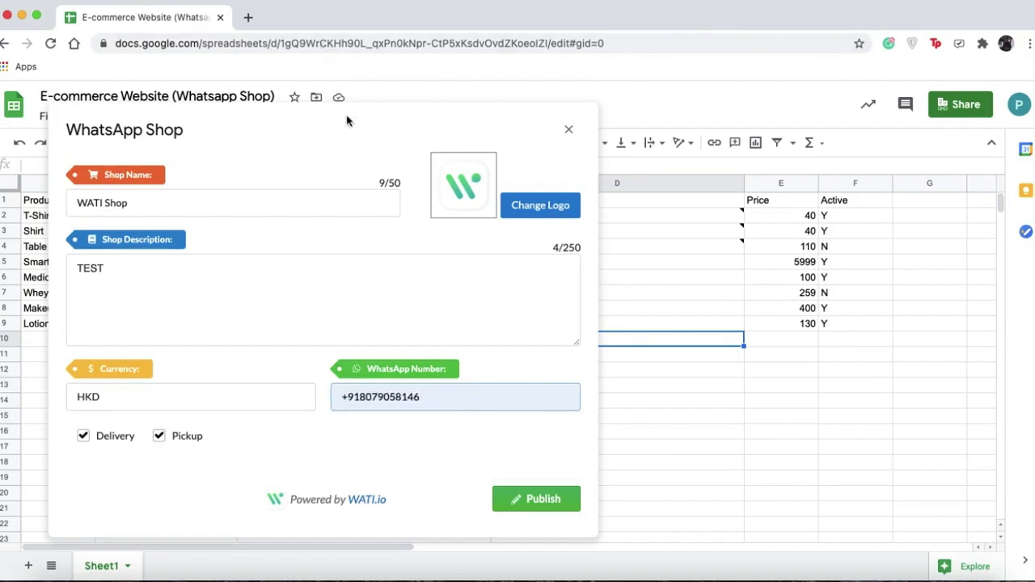
{"action": "left_click_drag", "start_coordinate": [350, 129], "coordinate": [512, 118]}
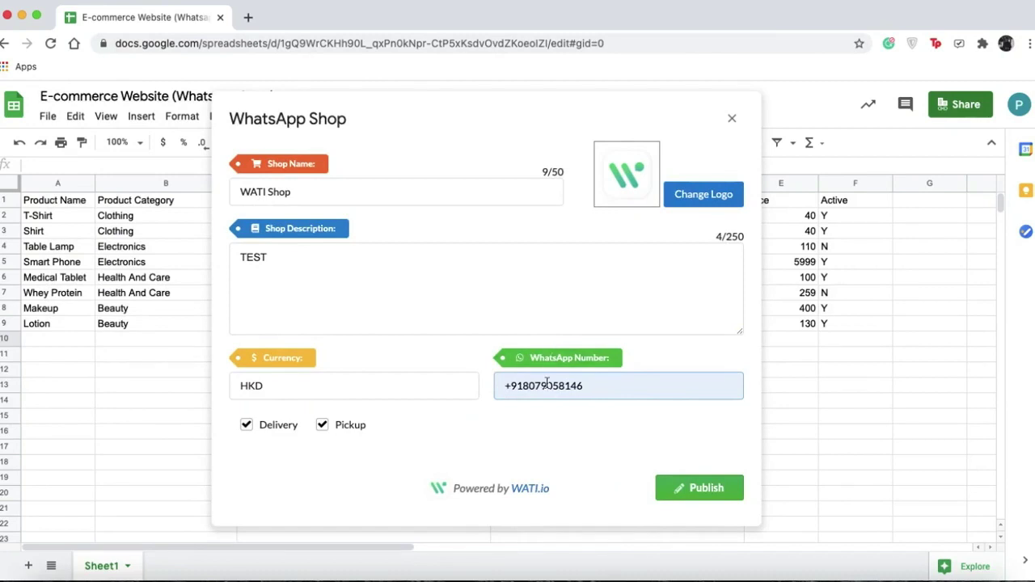
Publish the WATI Shop storefront from the add-on dialog.
{"action": "left_click", "coordinate": [708, 490]}
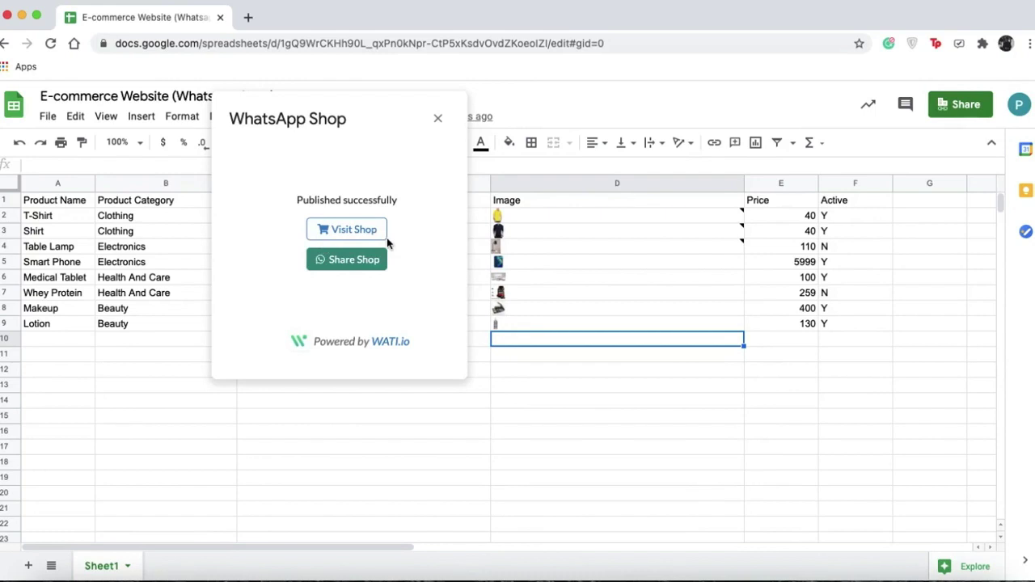
{"action": "left_click", "coordinate": [349, 261]}
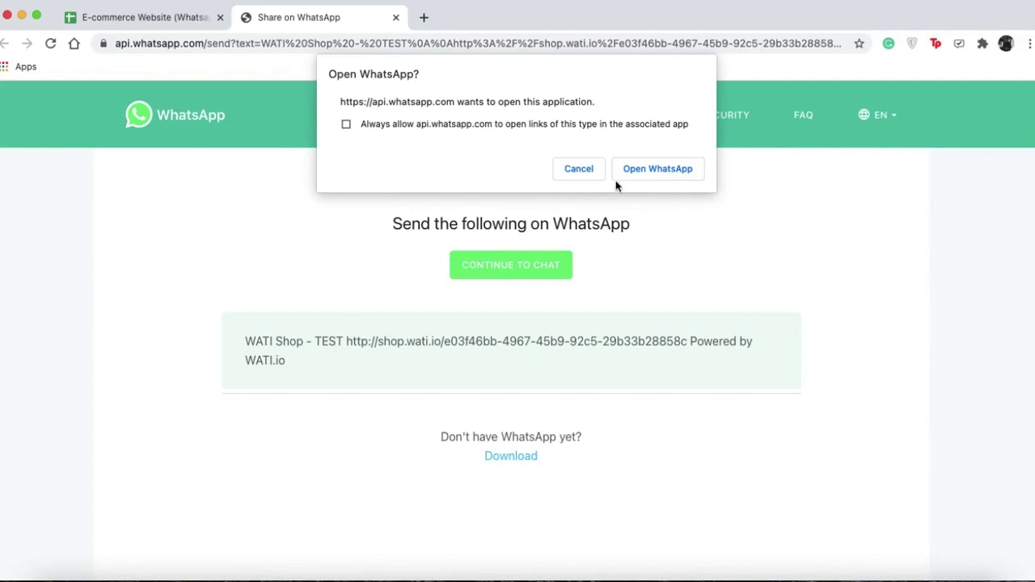
{"action": "left_click", "coordinate": [395, 18]}
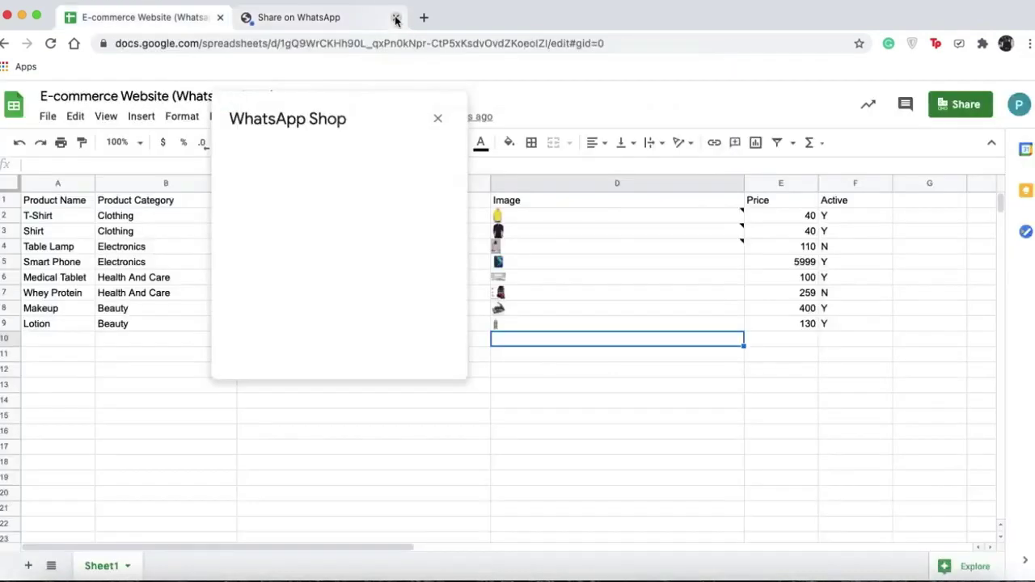
Open the storefront, browse its category links and set ordering mode to Delivery.
{"action": "left_click", "coordinate": [358, 229]}
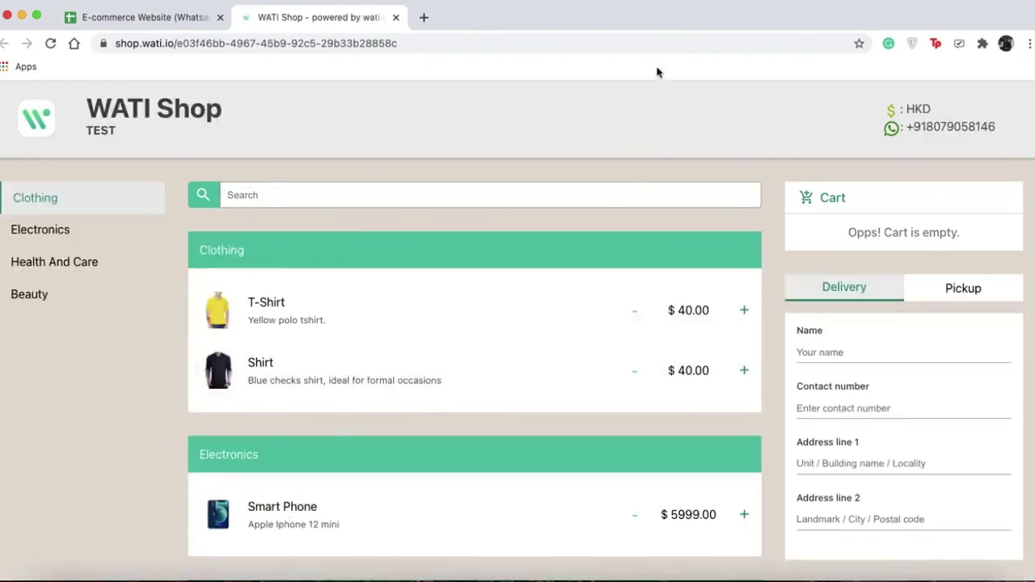
{"action": "left_click", "coordinate": [62, 229]}
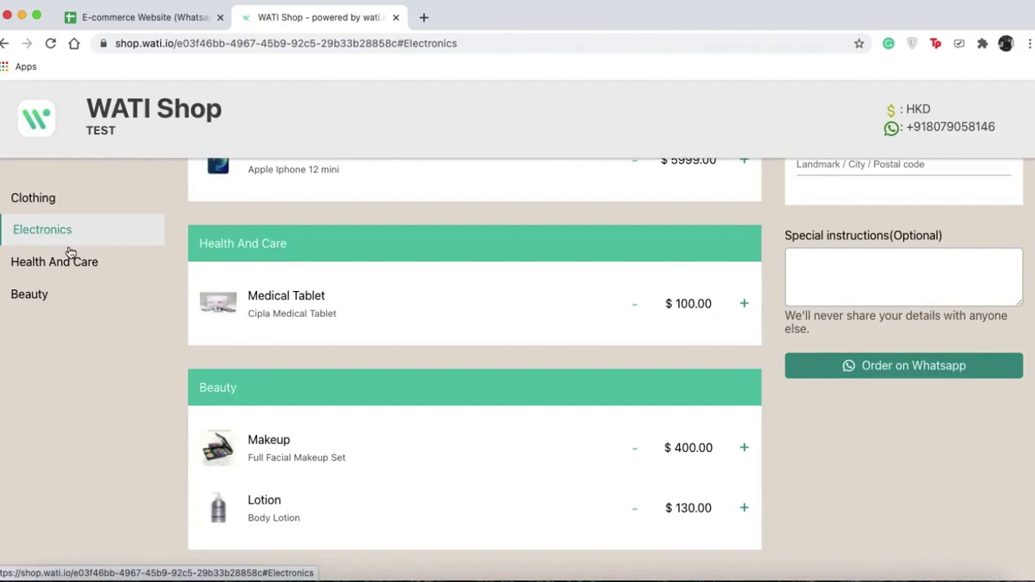
{"action": "left_click", "coordinate": [71, 258]}
{"action": "left_click", "coordinate": [59, 294]}
{"action": "left_click", "coordinate": [99, 201]}
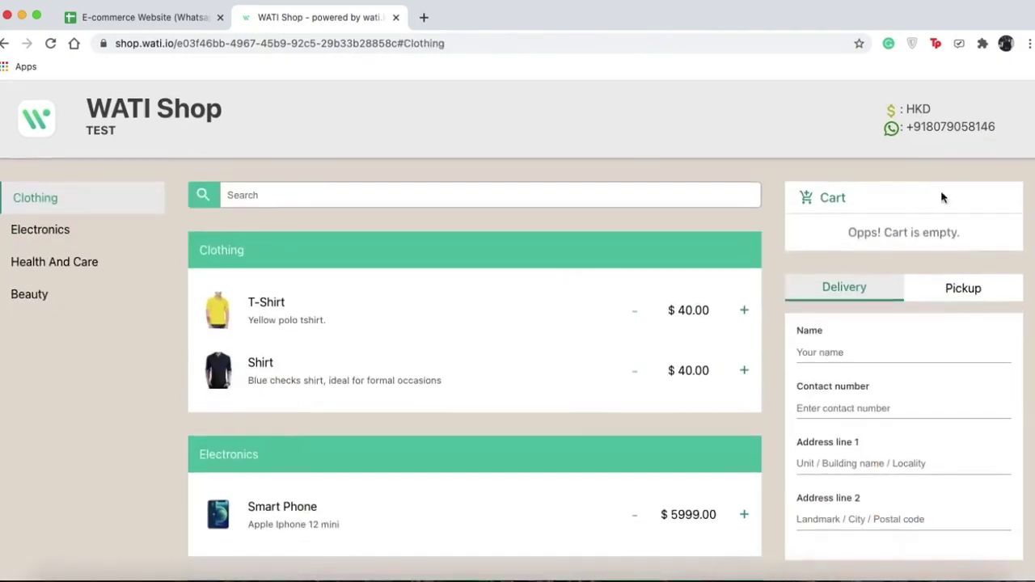
{"action": "left_click", "coordinate": [881, 287]}
{"action": "left_click", "coordinate": [960, 290]}
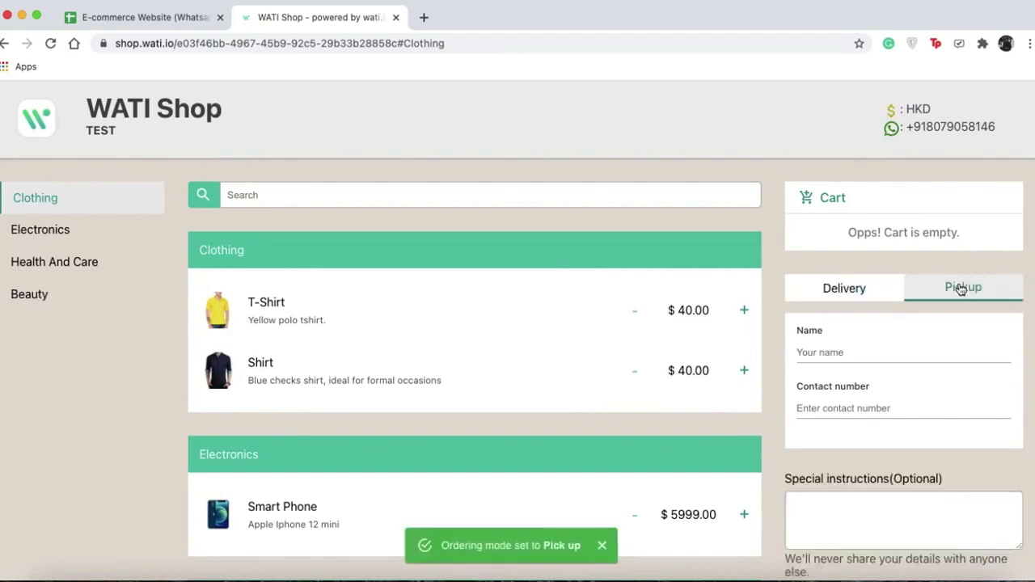
{"action": "scroll", "coordinate": [888, 459], "scroll_direction": "down", "scroll_amount": 2}
{"action": "scroll", "coordinate": [881, 242], "scroll_direction": "up", "scroll_amount": 3}
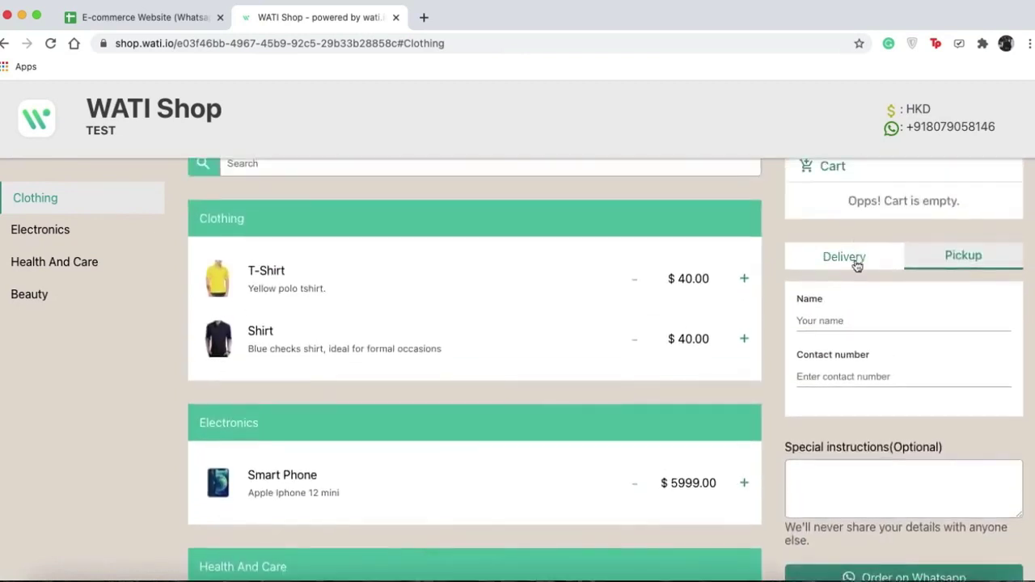
{"action": "left_click", "coordinate": [855, 261]}
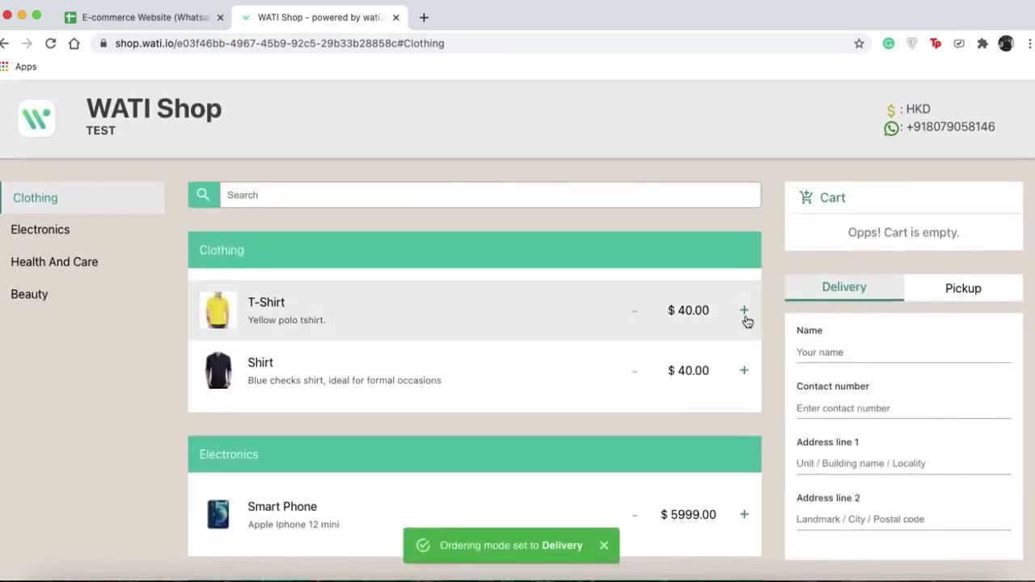
Add one T-Shirt, one Medical Tablet and one Makeup to the cart, totalling $540.
{"action": "left_click", "coordinate": [744, 311]}
{"action": "scroll", "coordinate": [711, 474], "scroll_direction": "down", "scroll_amount": 3}
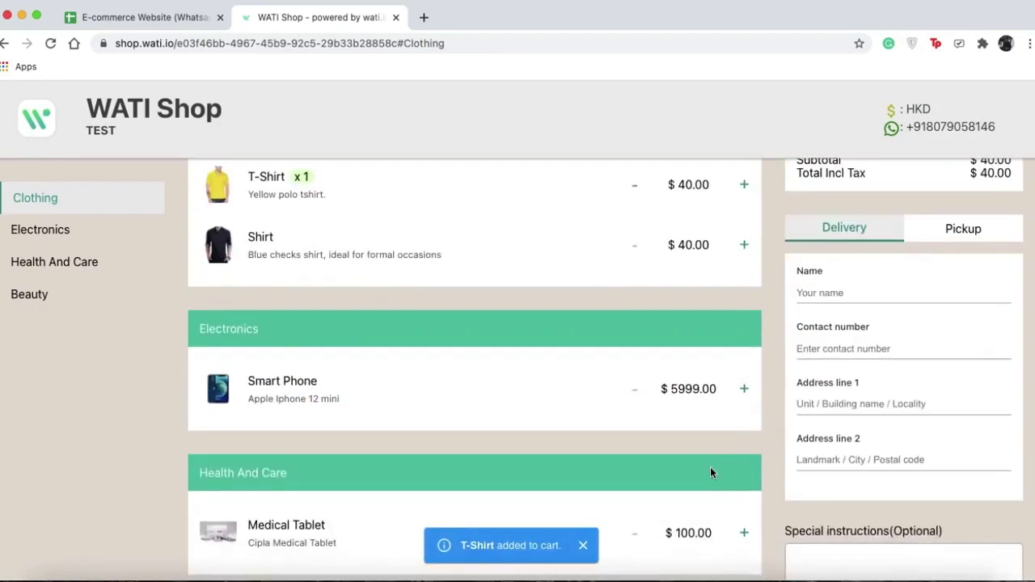
{"action": "left_click", "coordinate": [744, 533]}
{"action": "scroll", "coordinate": [746, 531], "scroll_direction": "down", "scroll_amount": 3}
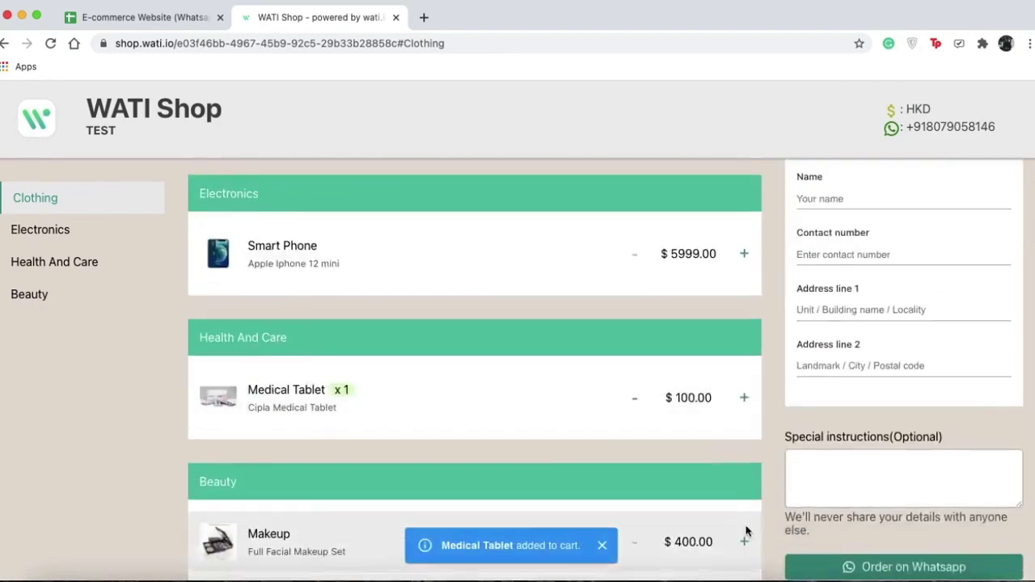
{"action": "left_click", "coordinate": [744, 542]}
{"action": "scroll", "coordinate": [744, 543], "scroll_direction": "up", "scroll_amount": 5}
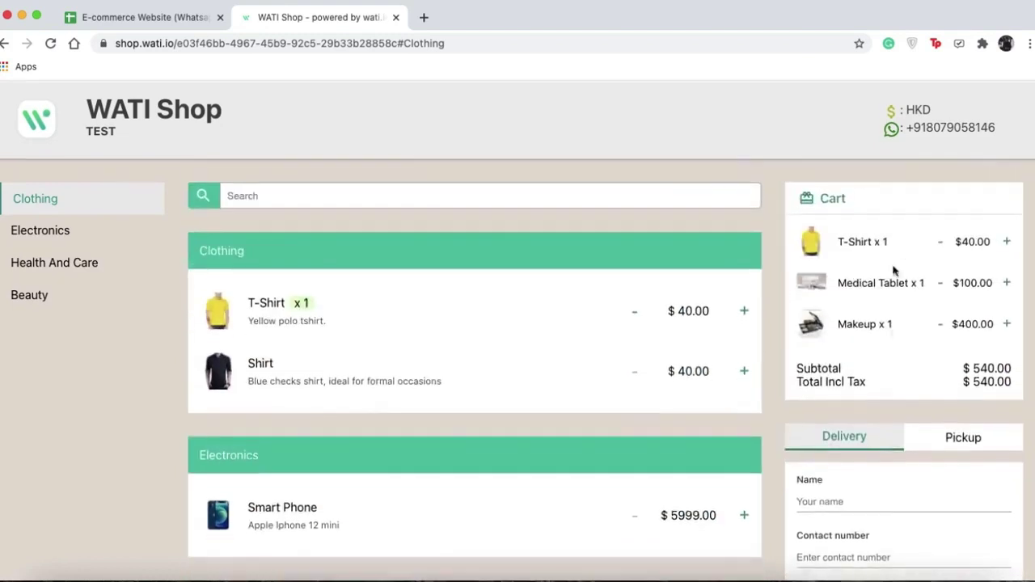
{"action": "scroll", "coordinate": [892, 435], "scroll_direction": "down", "scroll_amount": 3}
{"action": "left_click", "coordinate": [907, 402]}
Enter the customer's name, contact number and 'test' address lines.
{"action": "type", "text": "P"}
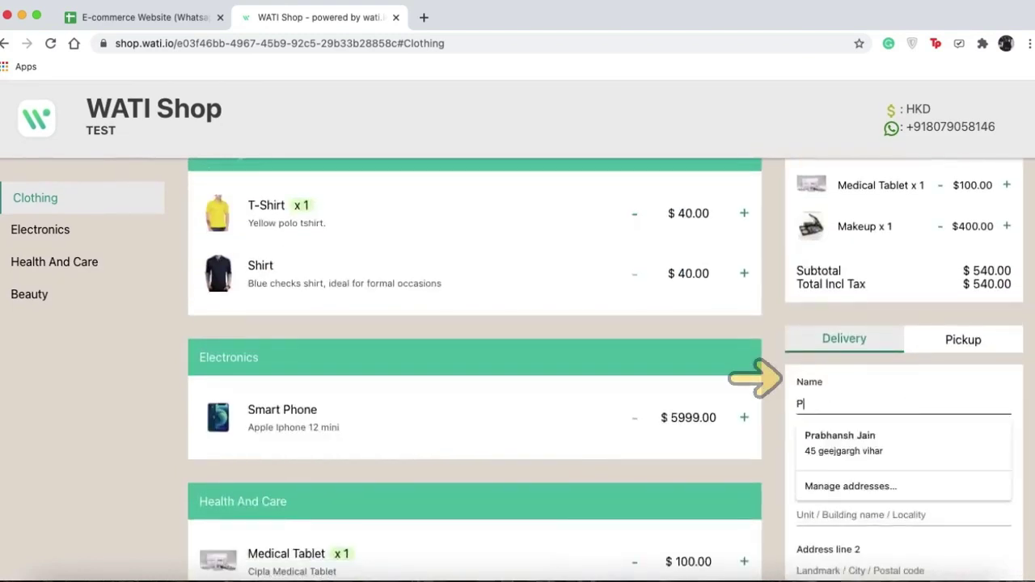
{"action": "type", "text": "rabhansh"}
{"action": "left_click", "coordinate": [903, 459]}
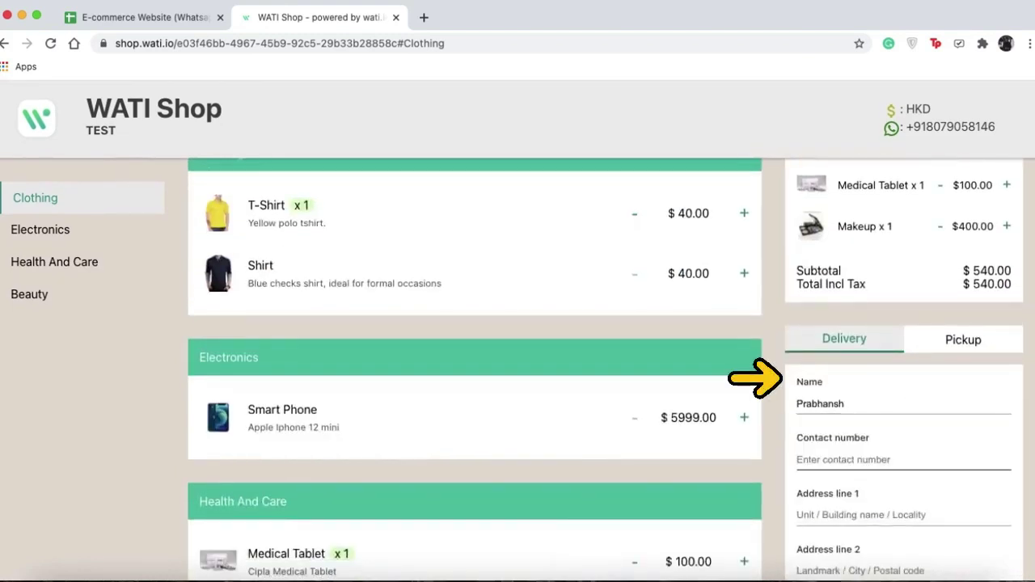
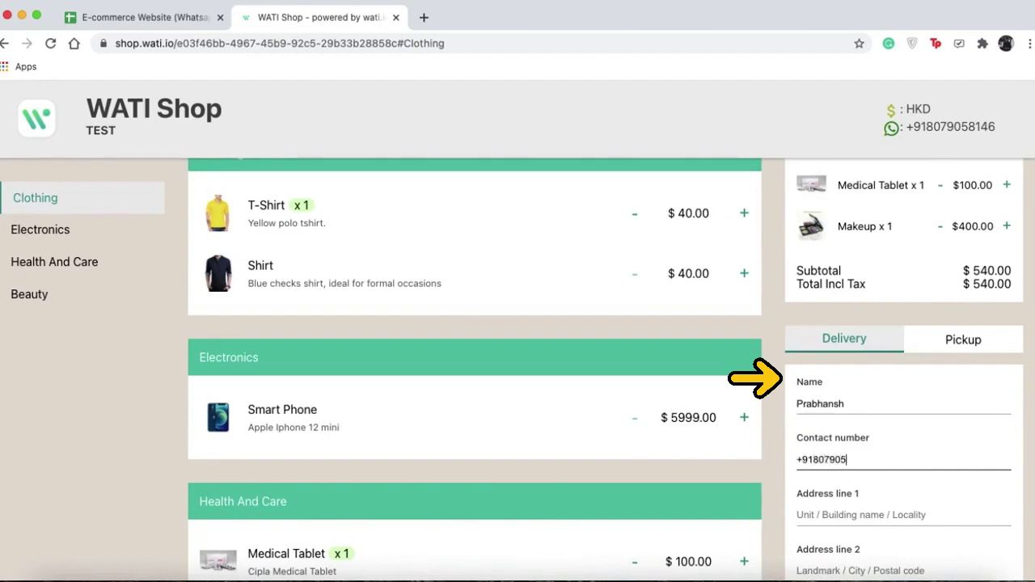
{"action": "key", "text": "Tab"}
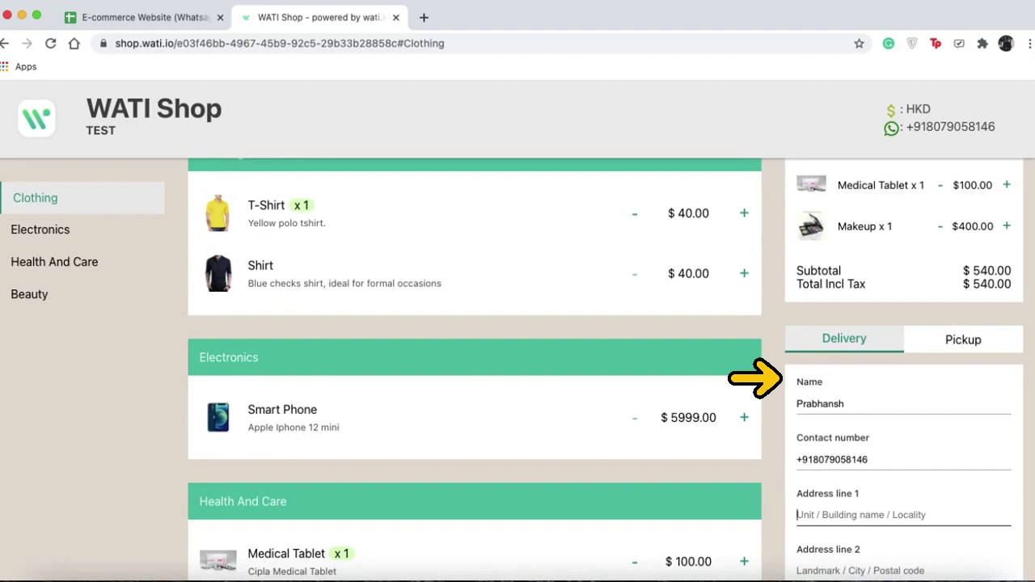
{"action": "type", "text": "test"}
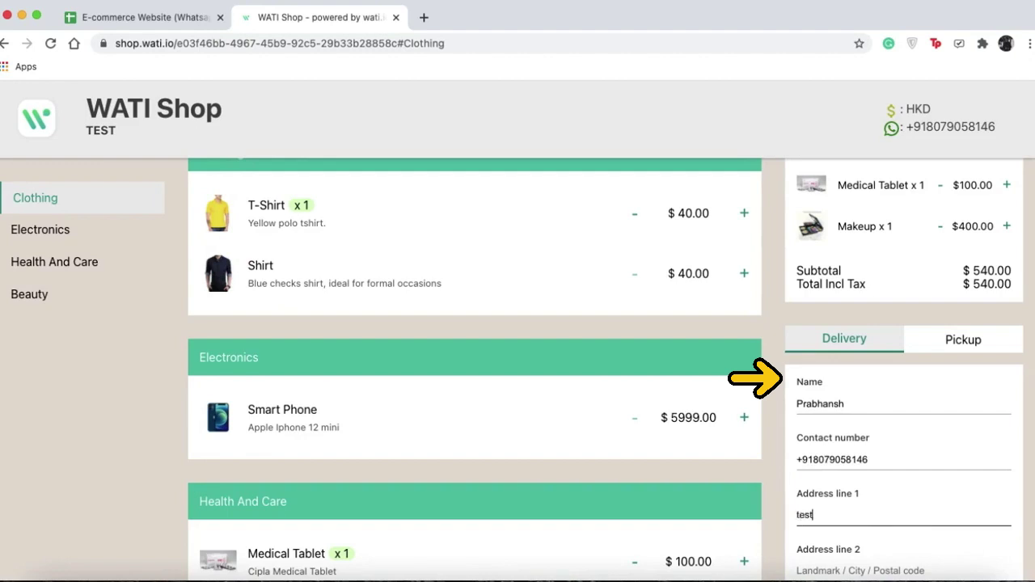
{"action": "key", "text": "Tab"}
{"action": "type", "text": "test"}
Write the special instruction 'Please make it asap!' for the order.
{"action": "scroll", "coordinate": [474, 364], "scroll_direction": "down", "scroll_amount": 2}
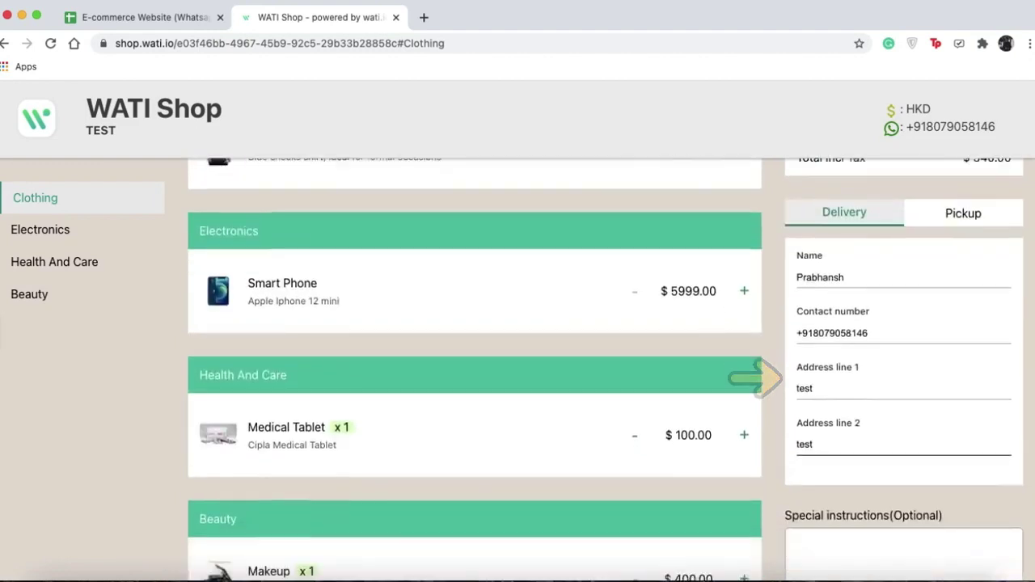
{"action": "scroll", "coordinate": [890, 389], "scroll_direction": "down", "scroll_amount": 2}
{"action": "left_click", "coordinate": [951, 421]}
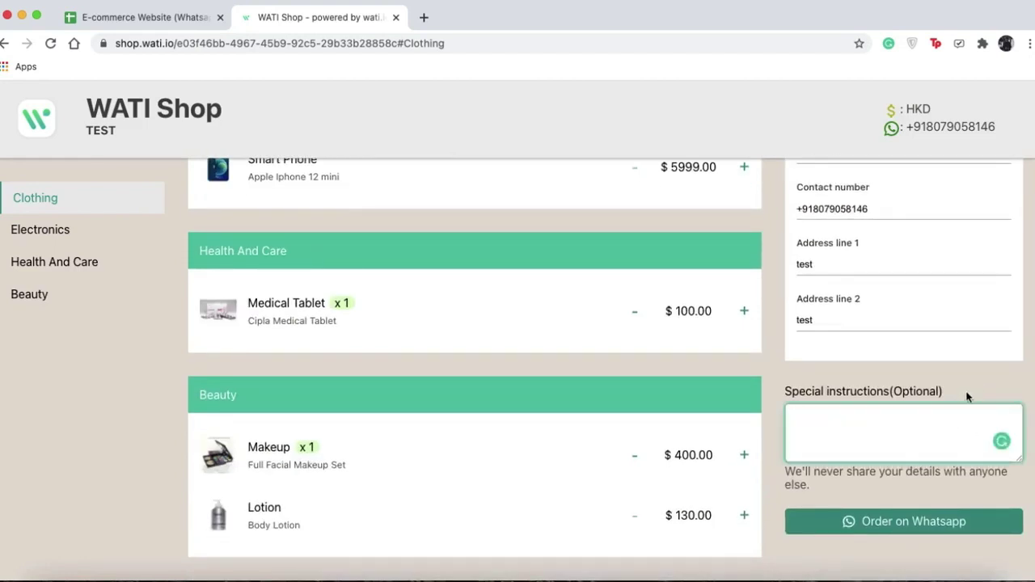
{"action": "type", "text": "Please make it asap!"}
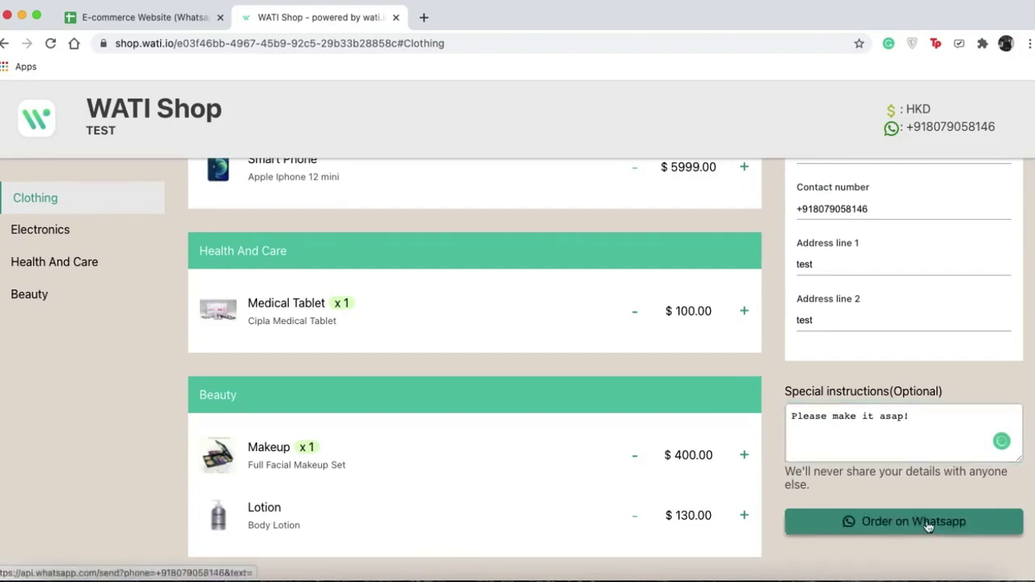
Send the cart order to WhatsApp, bringing up the prefilled delivery order message.
{"action": "left_click", "coordinate": [930, 526]}
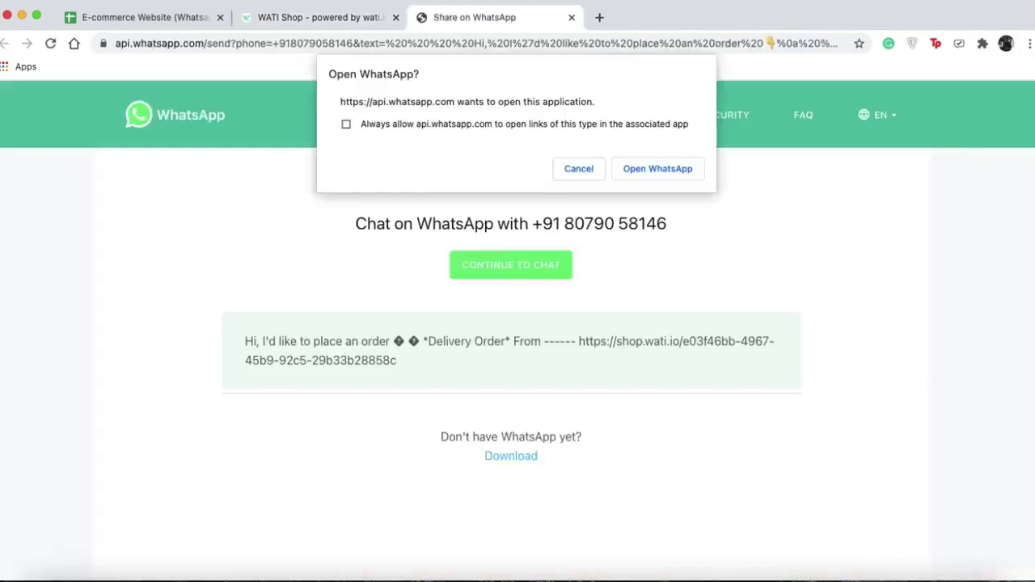